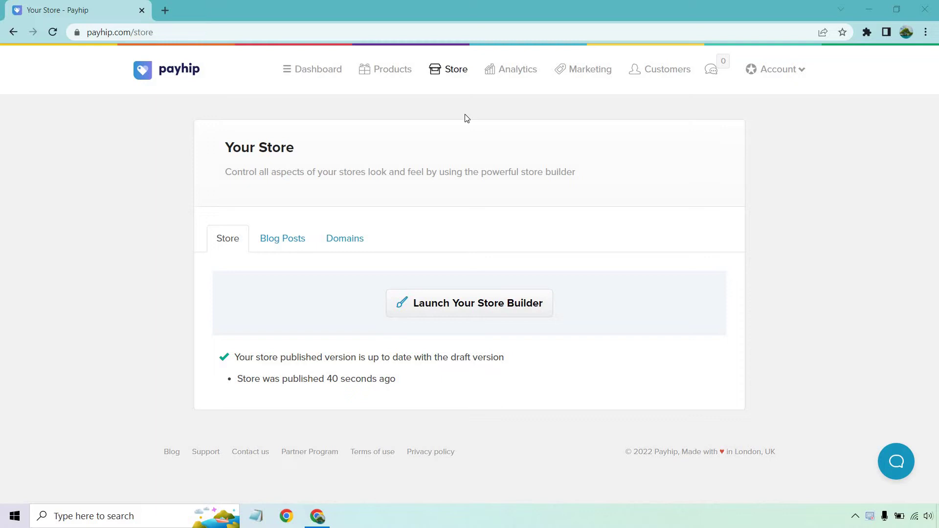
Launch the store builder and scroll the All Products preview down to About Me and back.
click(509, 310)
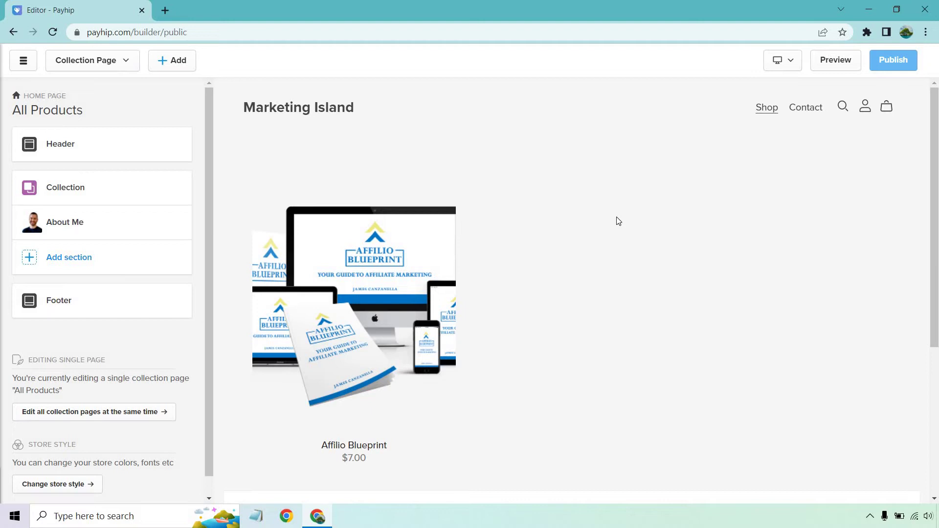
scroll(660, 147, down, 4)
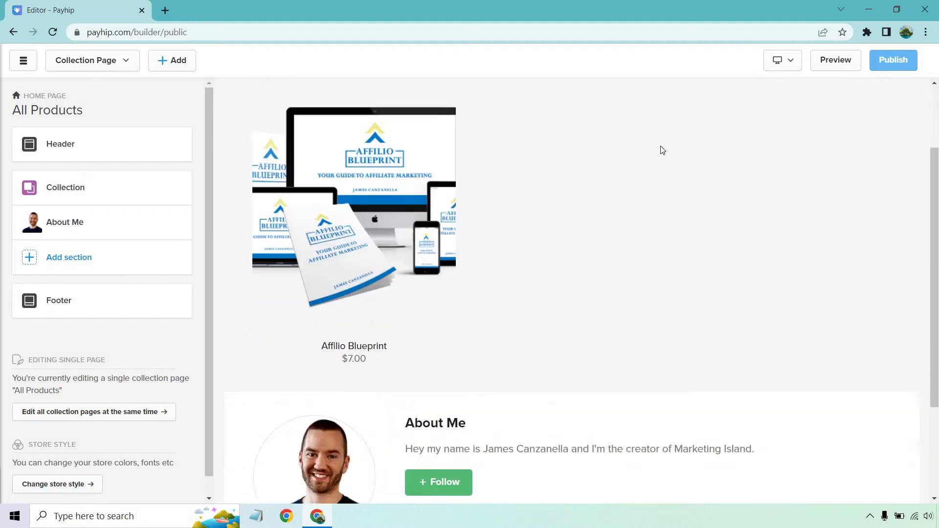
scroll(663, 138, down, 1)
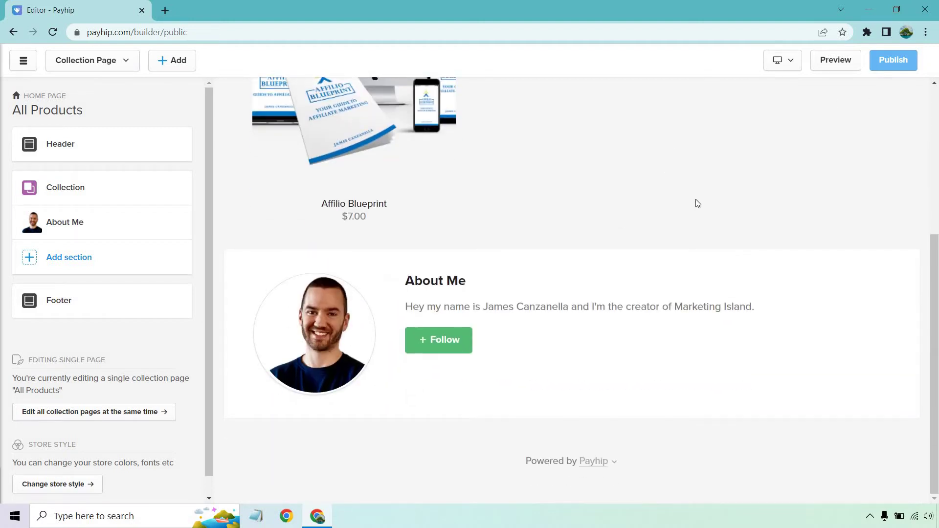
scroll(698, 203, up, 5)
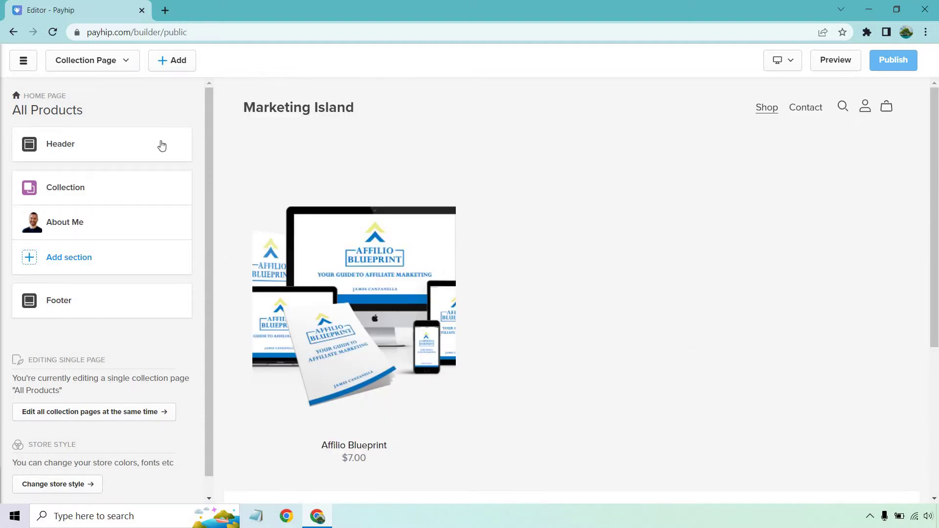
Open the Header section settings and look over the Store Logo options.
click(142, 146)
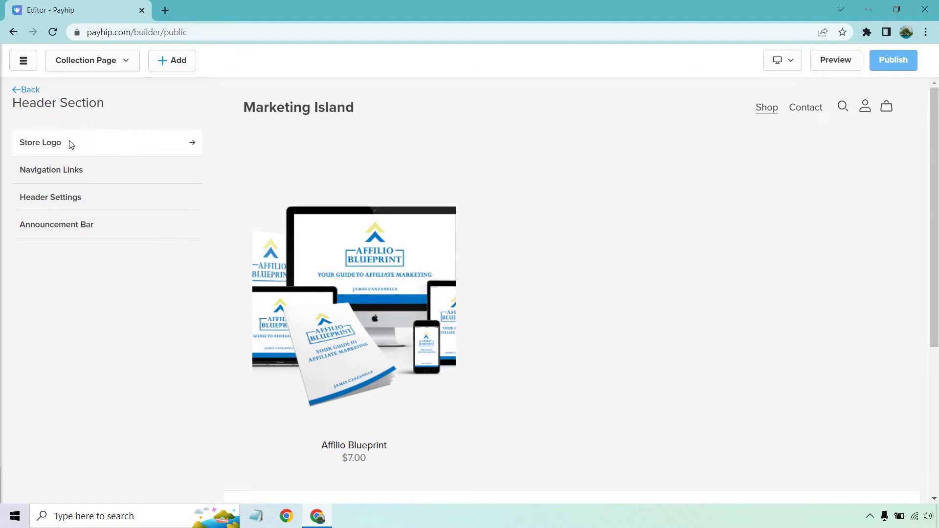
click(69, 142)
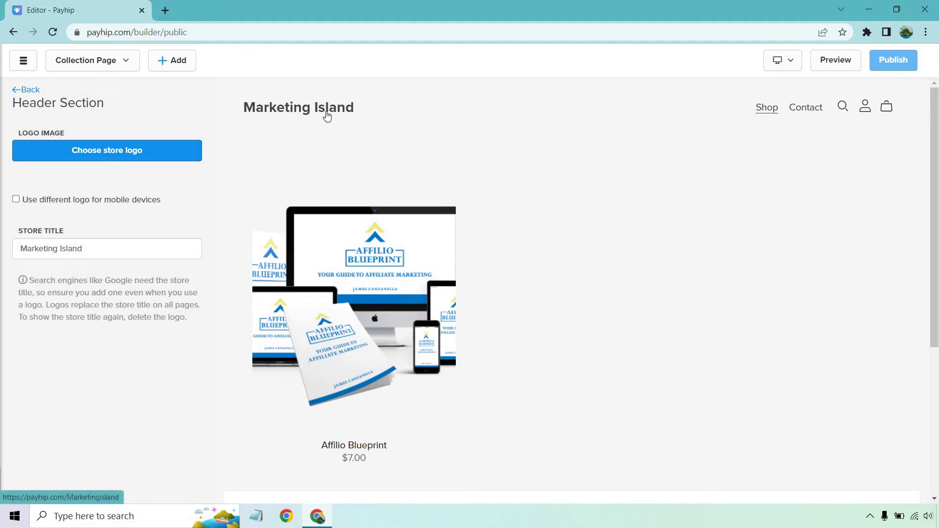
click(21, 95)
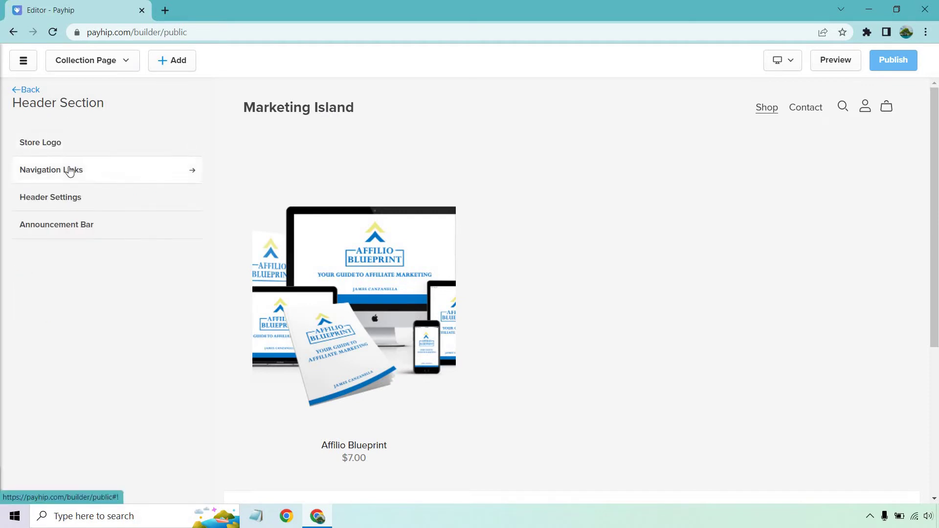
Open the navigation links editor, then cancel adding a link, keeping only Shop and Contact.
click(69, 171)
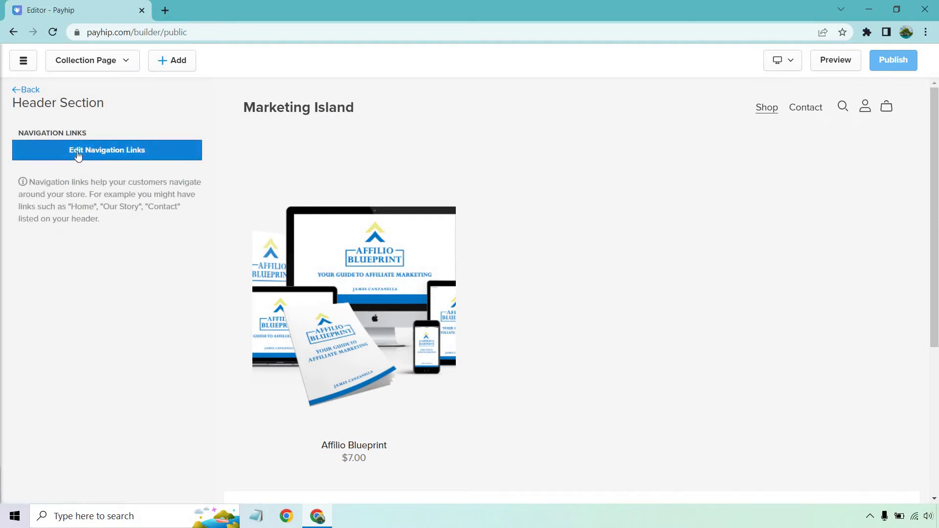
click(78, 152)
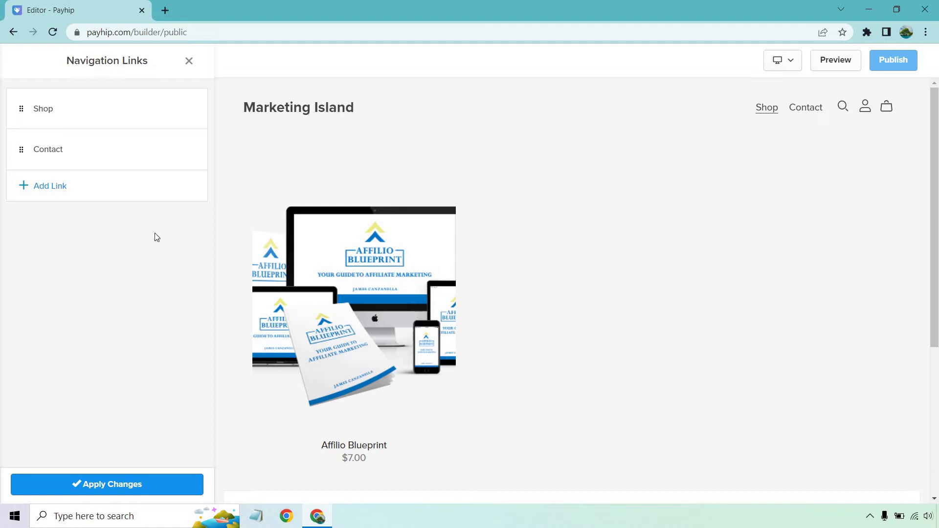
click(98, 187)
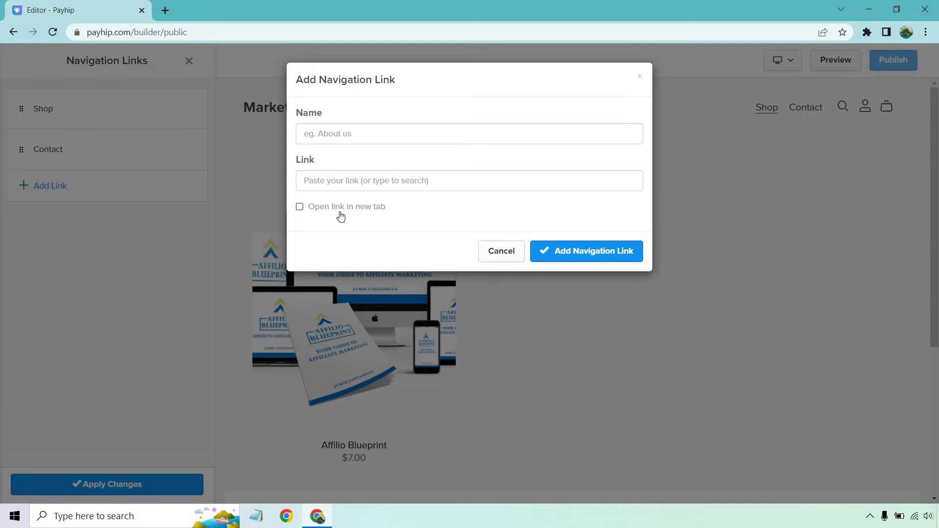
click(486, 251)
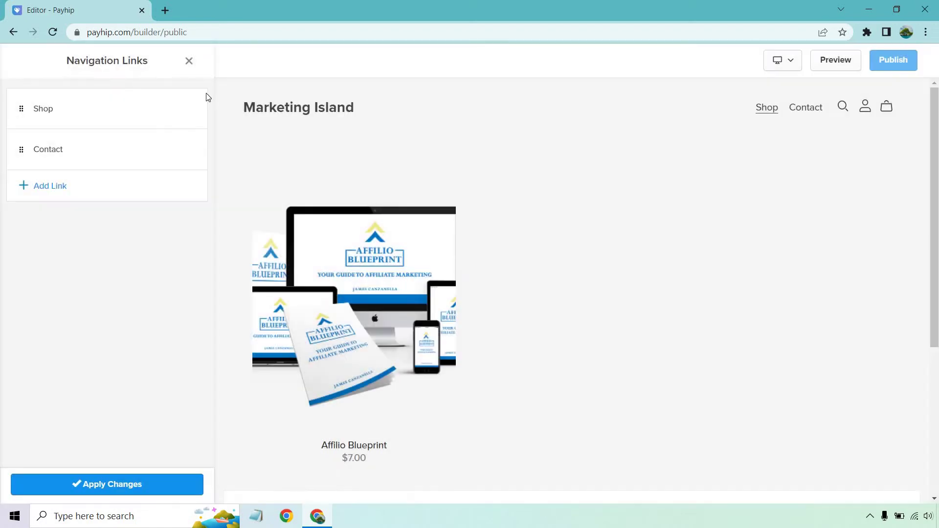
click(190, 60)
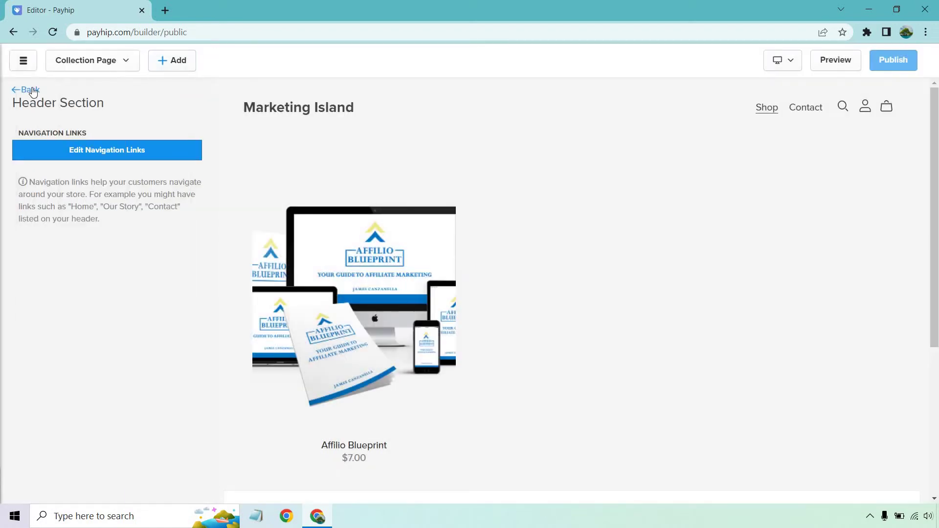
Try lowering the header's vertical padding from 3vw to 2.7vw, then discard the change.
click(30, 91)
click(89, 198)
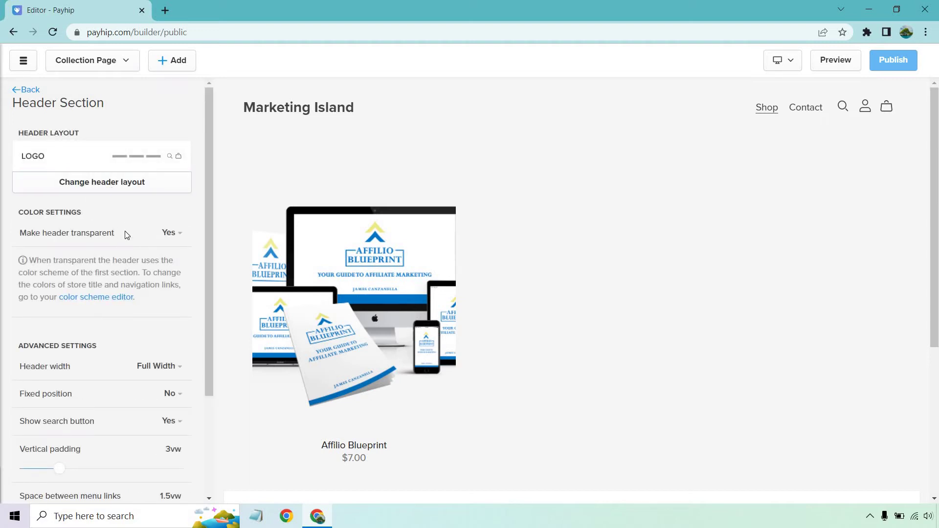
scroll(127, 235, down, 3)
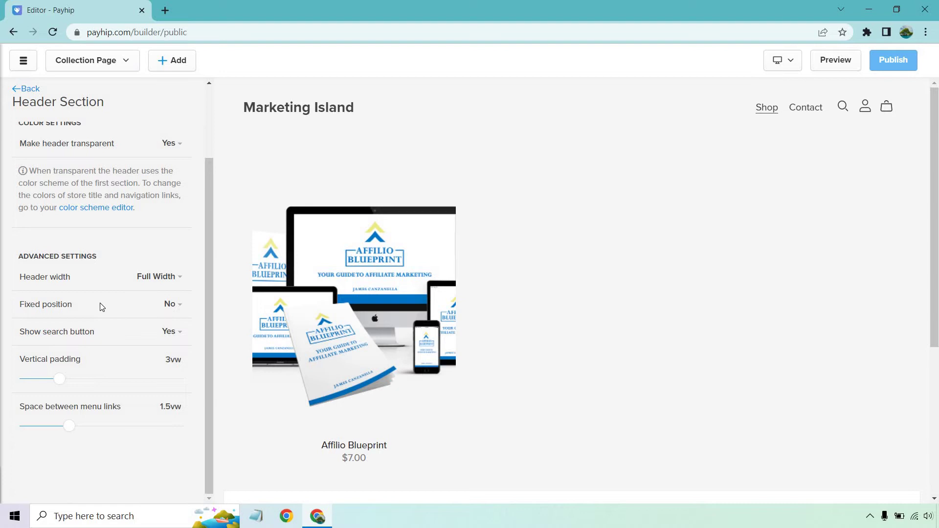
scroll(99, 308, up, 3)
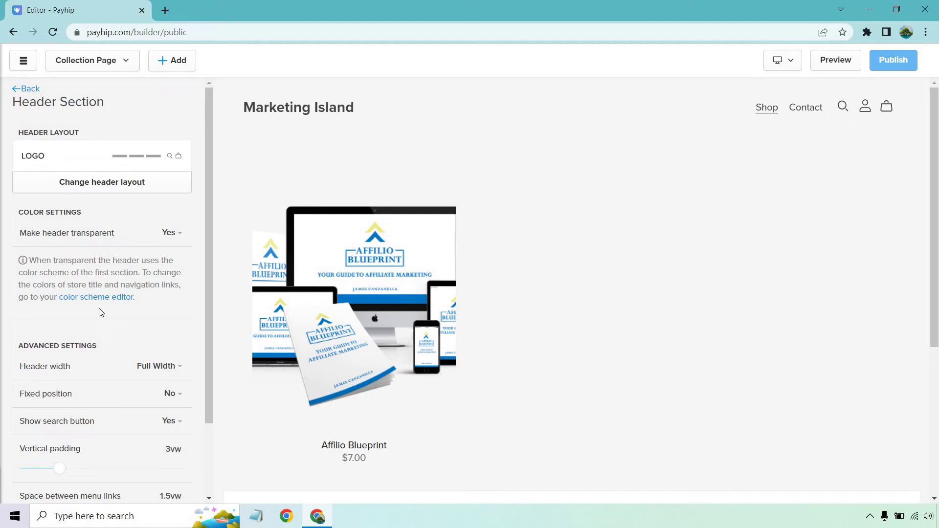
scroll(100, 313, down, 3)
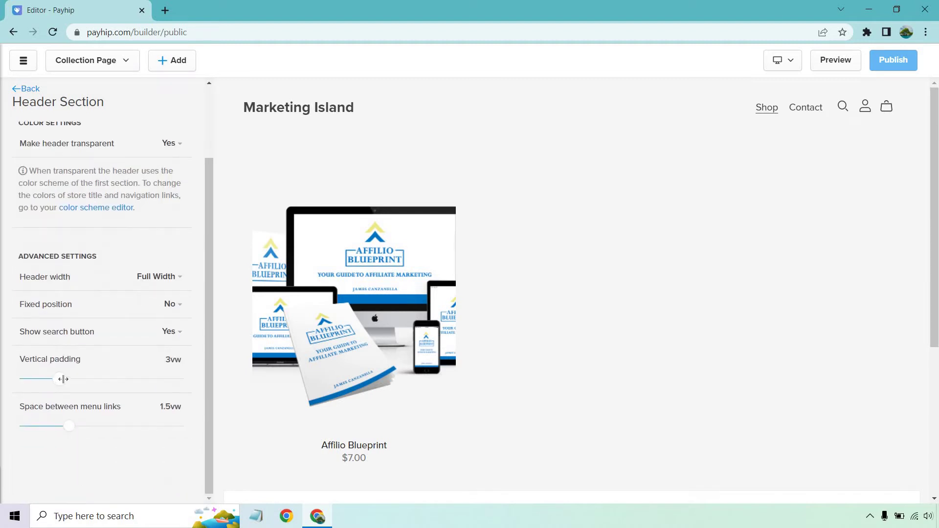
mouse_move(63, 380)
mouse_down()
mouse_move(81, 378)
mouse_move(55, 379)
mouse_up()
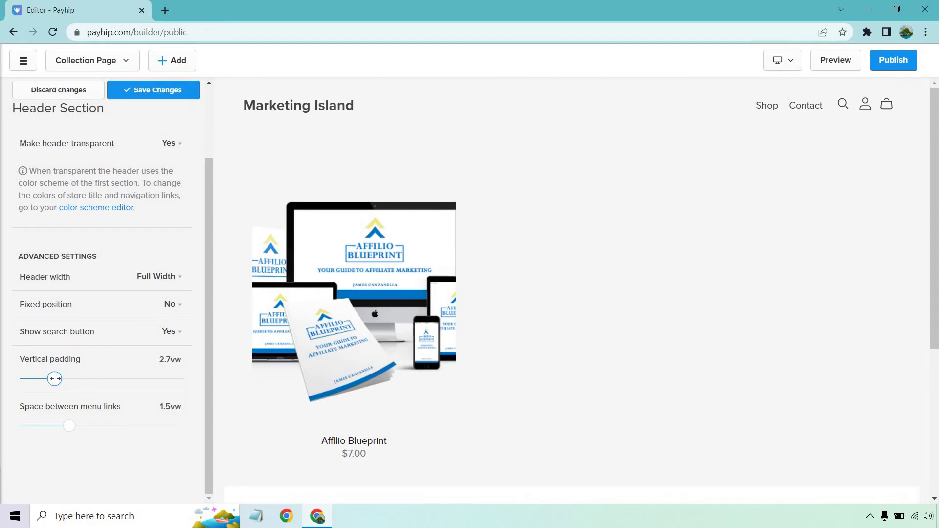
click(40, 90)
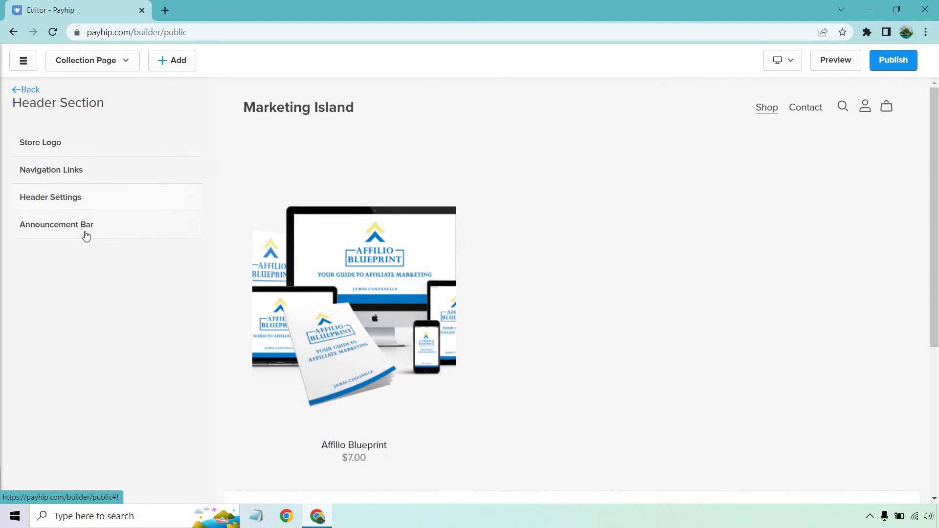
Turn on the announcement bar with the text 'Check Out My Brand New Product (And Discount)'.
click(83, 225)
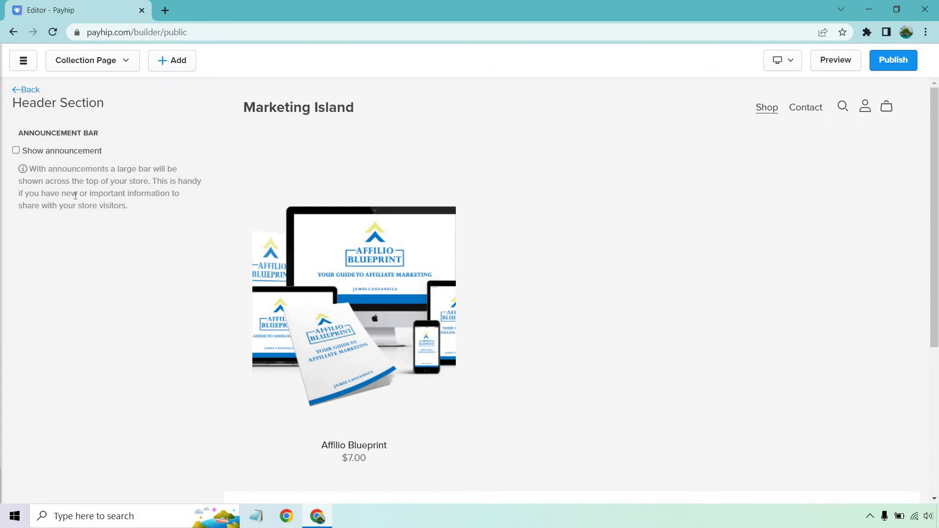
click(18, 151)
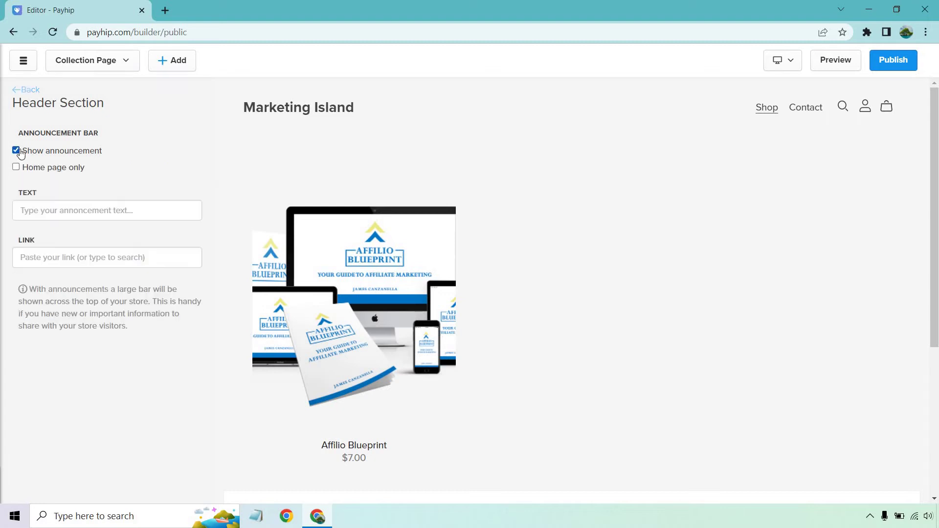
click(112, 215)
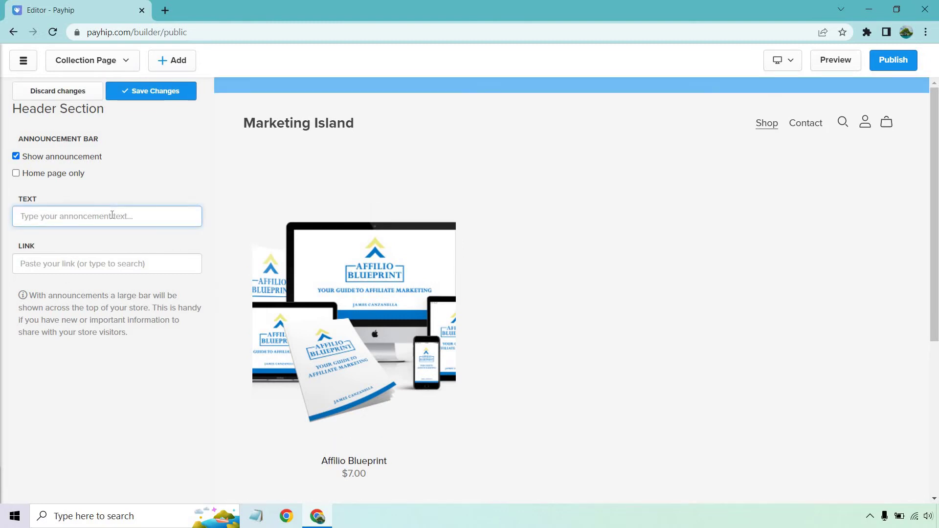
text(Check Out )
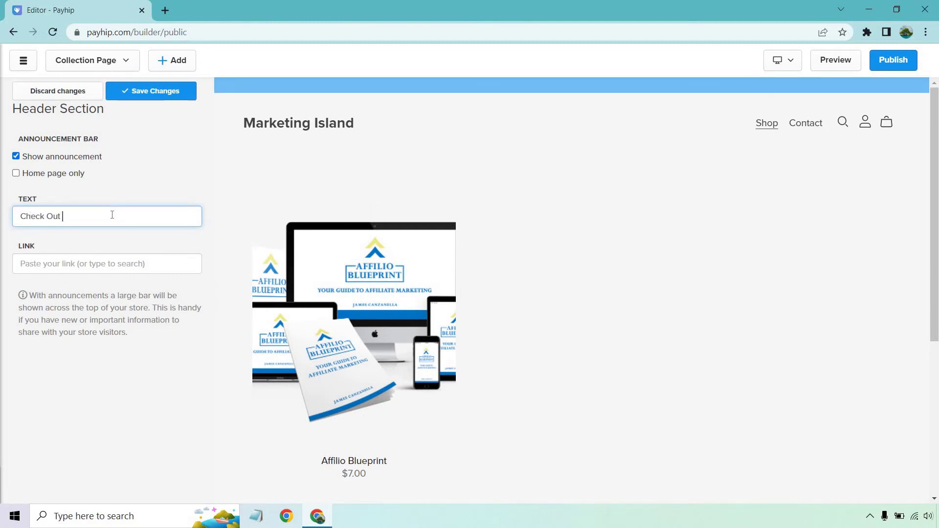
text(My Brand Ne)
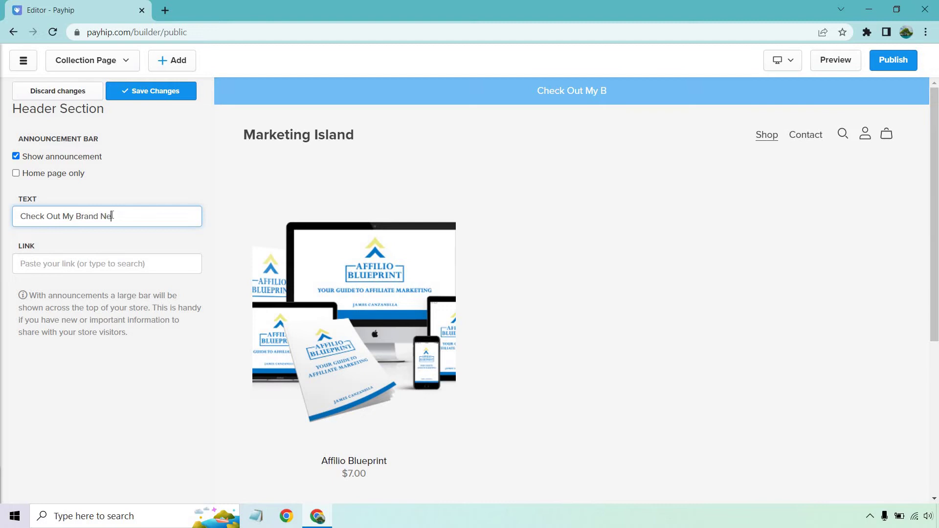
text(w Product ()
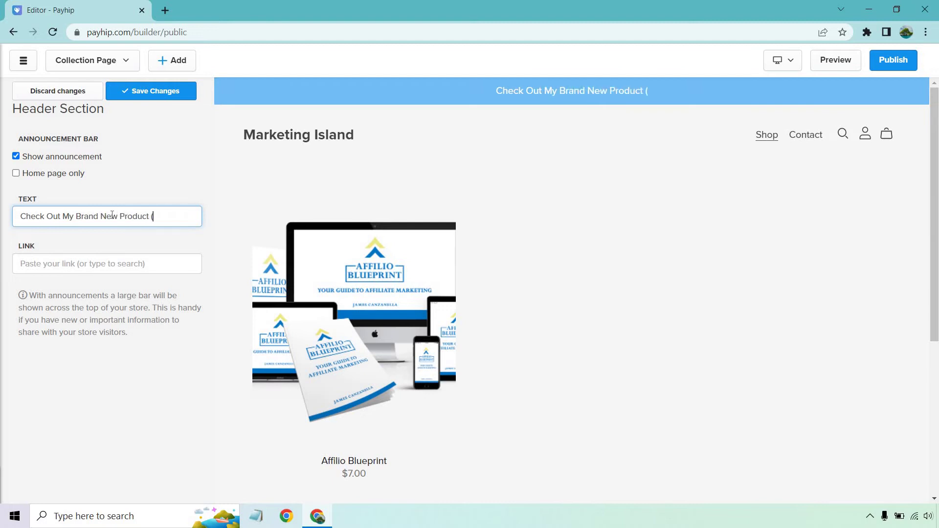
text(And Discount))
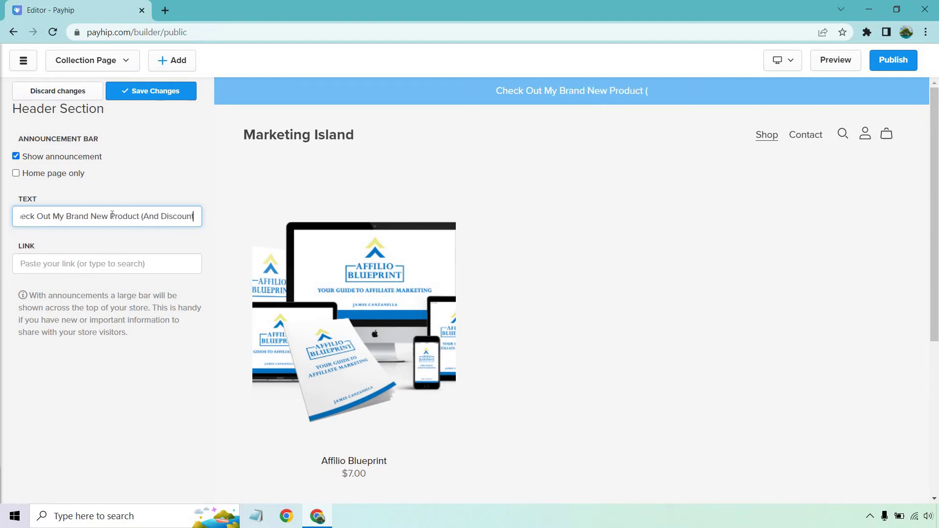
Link the announcement bar to the Affilio Blueprint product and save it.
click(108, 264)
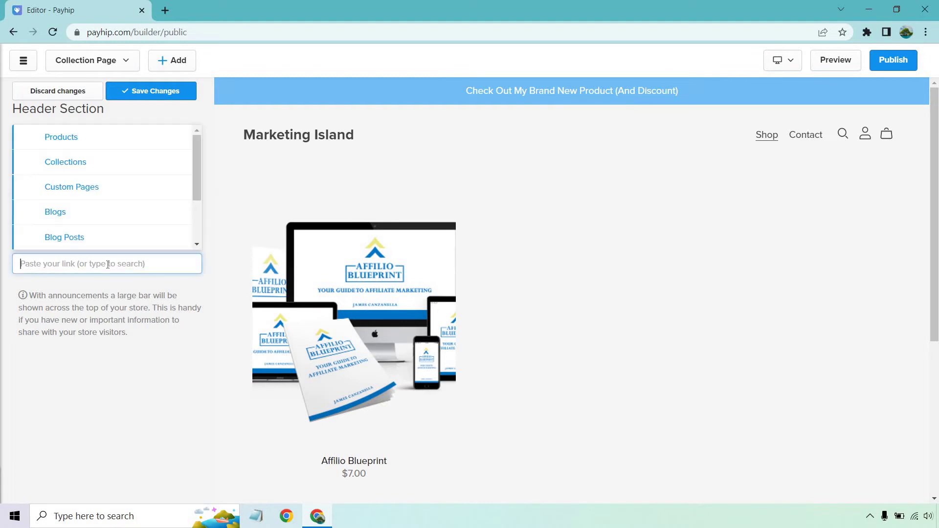
click(95, 137)
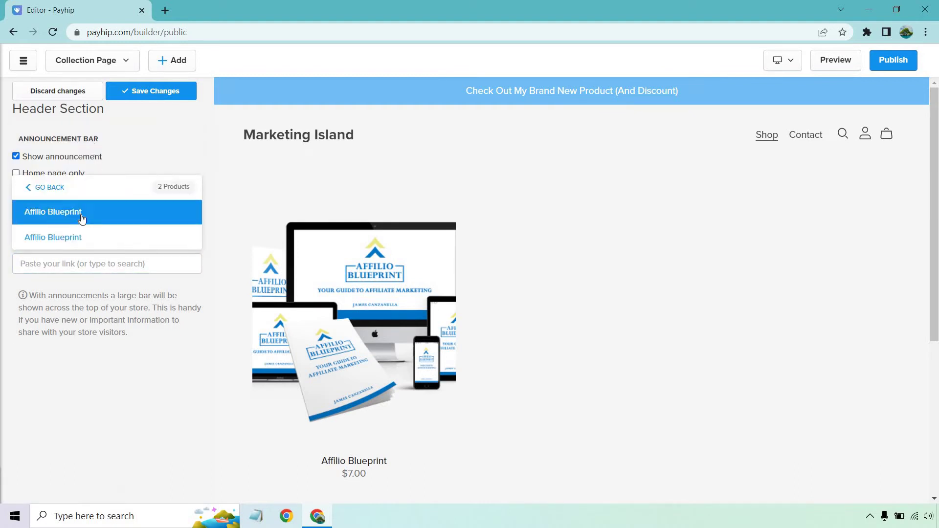
click(80, 213)
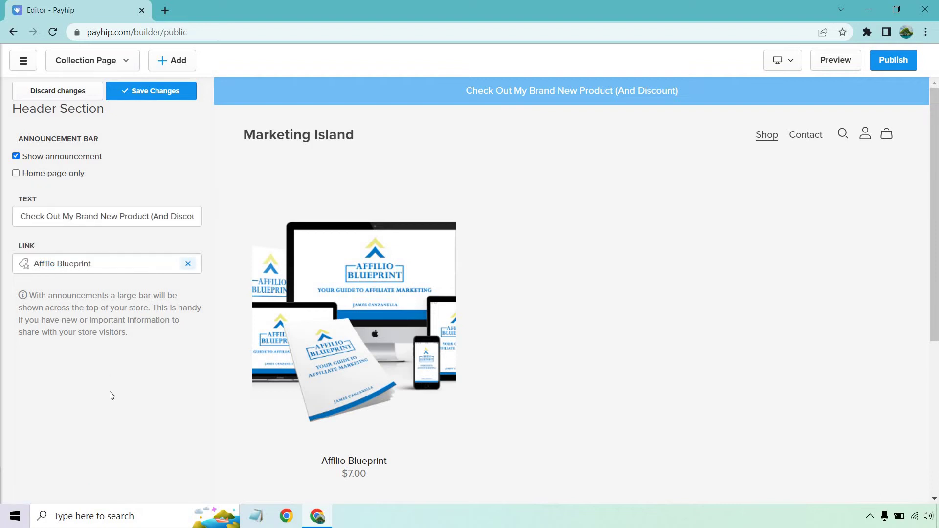
click(142, 93)
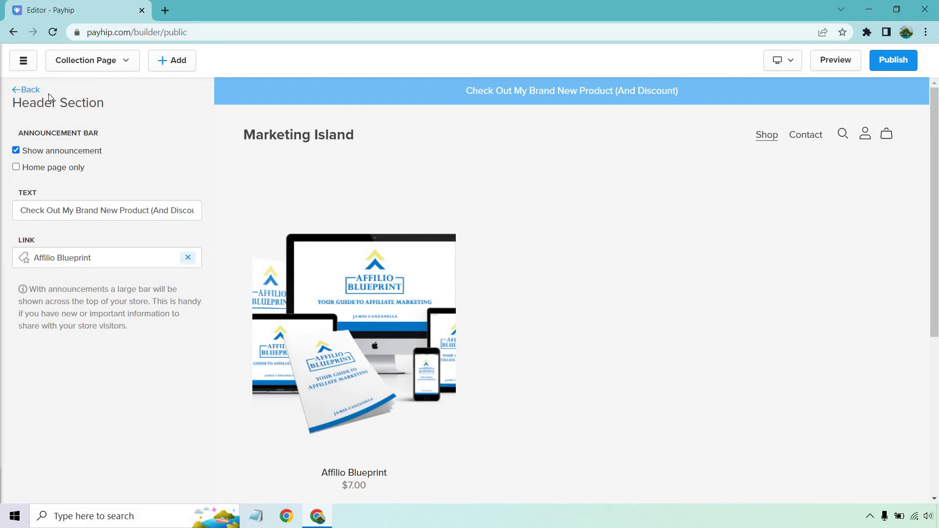
click(31, 91)
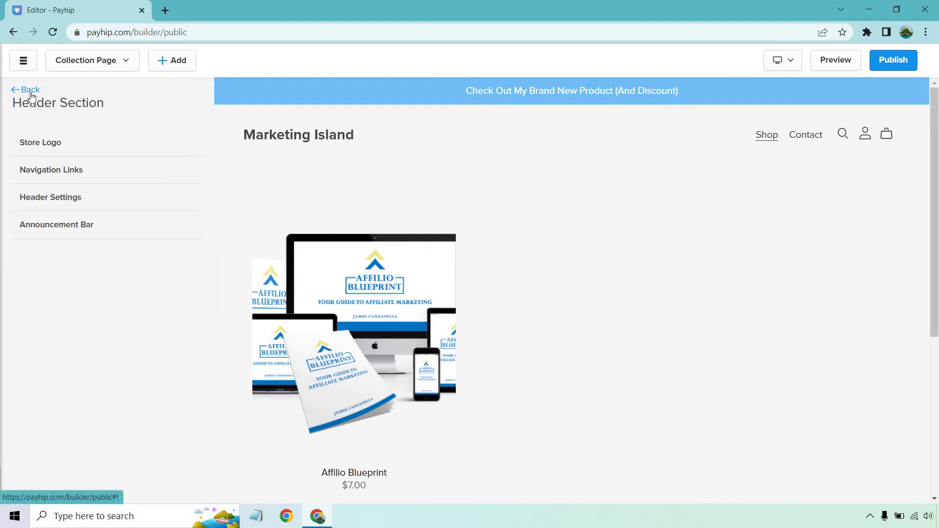
Go back from the Header settings to the All Products section list.
click(31, 91)
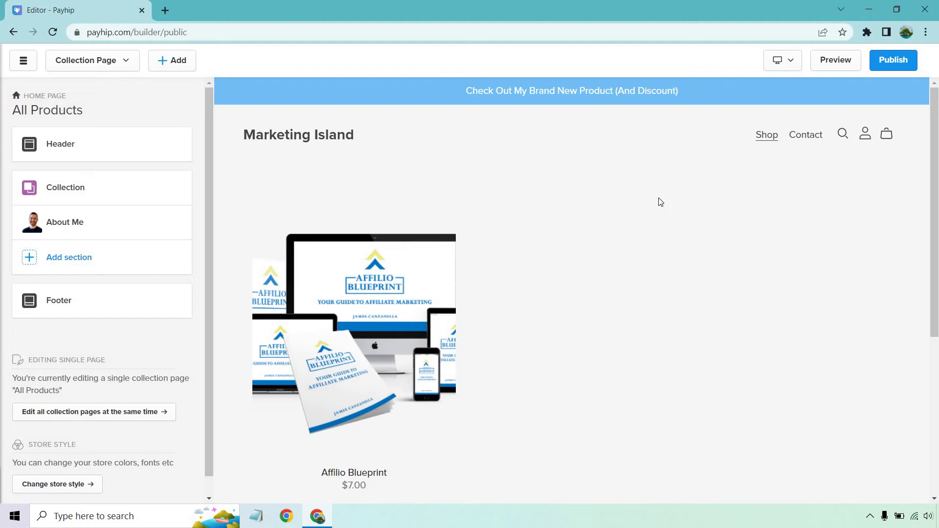
Set the Collection's product grid to four columns after trying two and three.
click(78, 191)
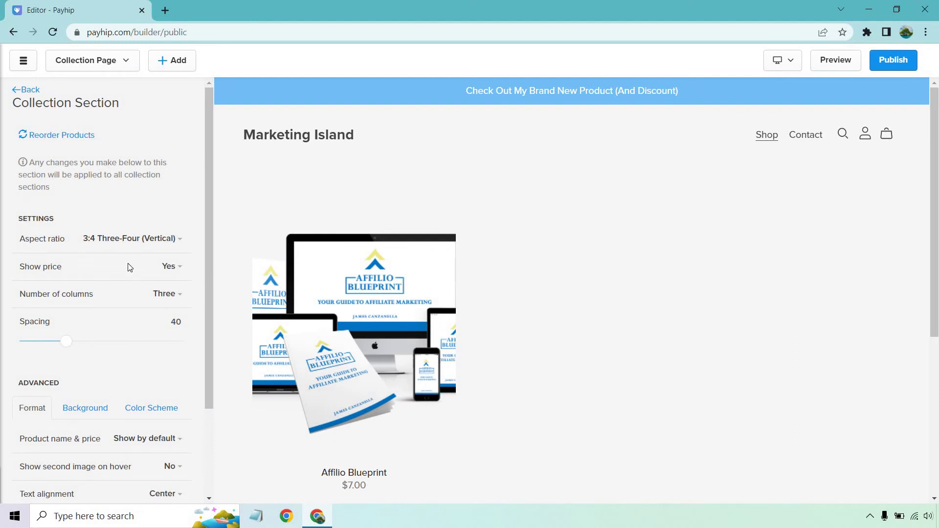
click(158, 296)
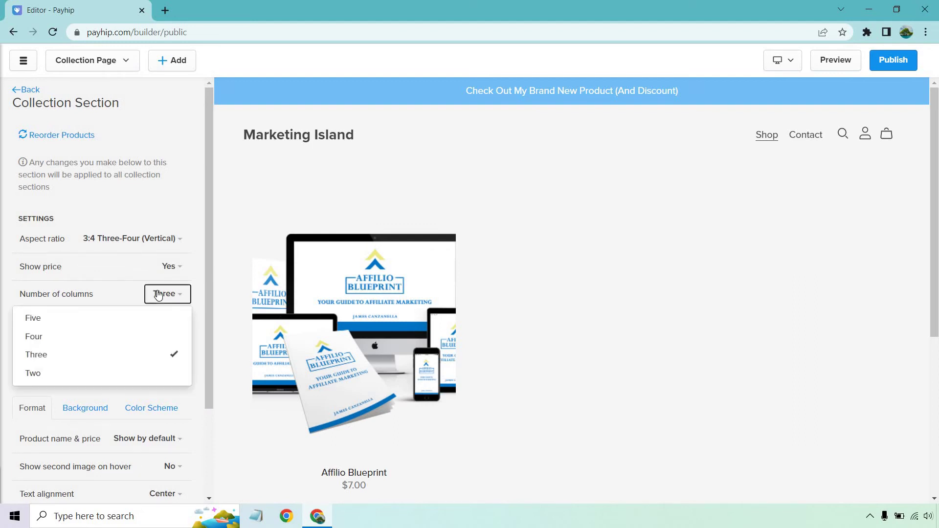
click(109, 374)
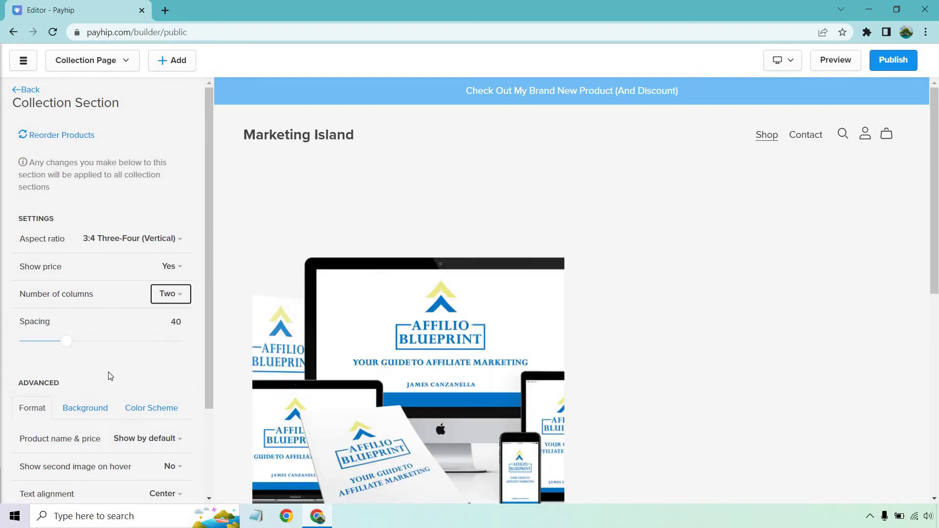
click(162, 302)
click(85, 361)
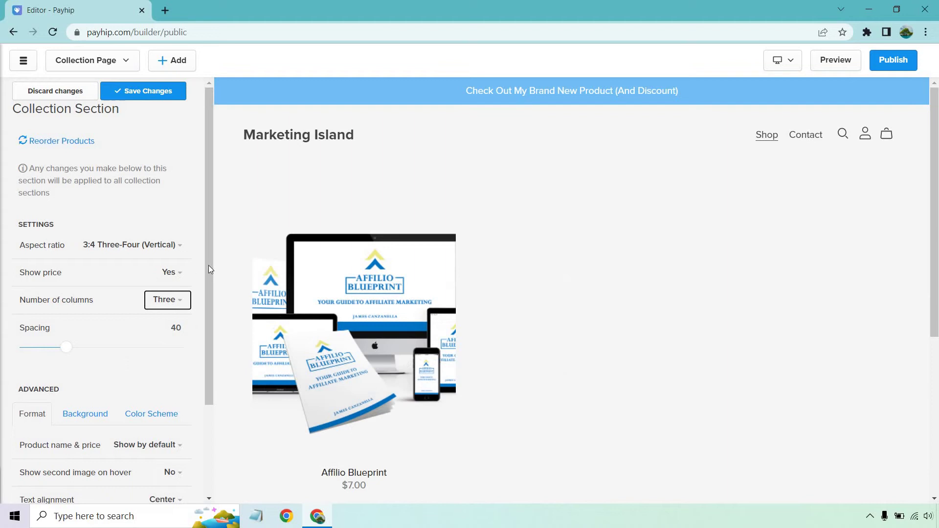
click(162, 303)
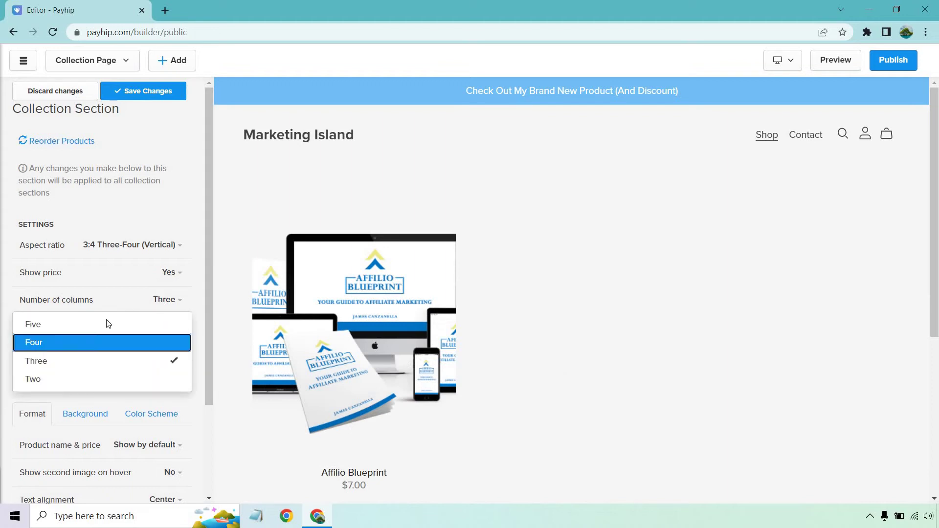
click(106, 340)
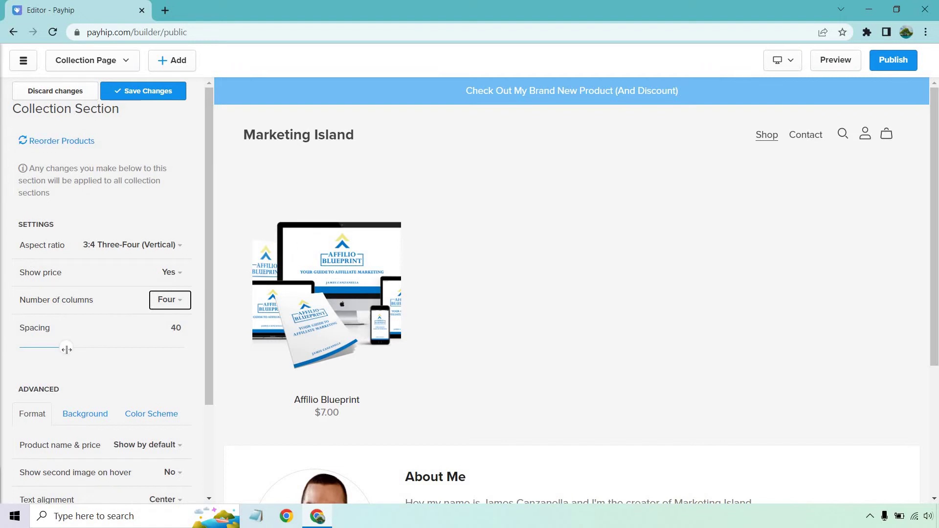
Adjust product spacing, review Background and Color Scheme options, and save the Collection section.
mouse_move(66, 350)
mouse_down()
mouse_move(51, 348)
mouse_move(66, 346)
mouse_up()
scroll(106, 376, down, 2)
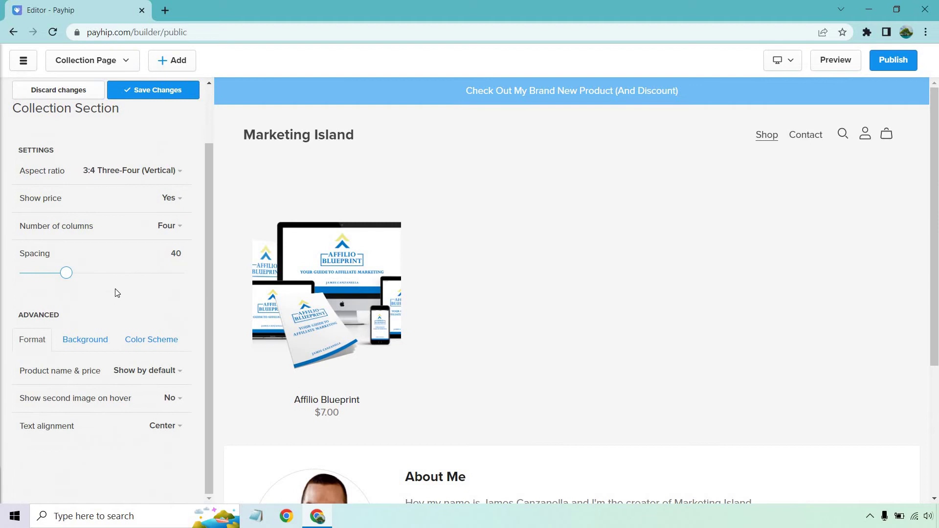
click(93, 344)
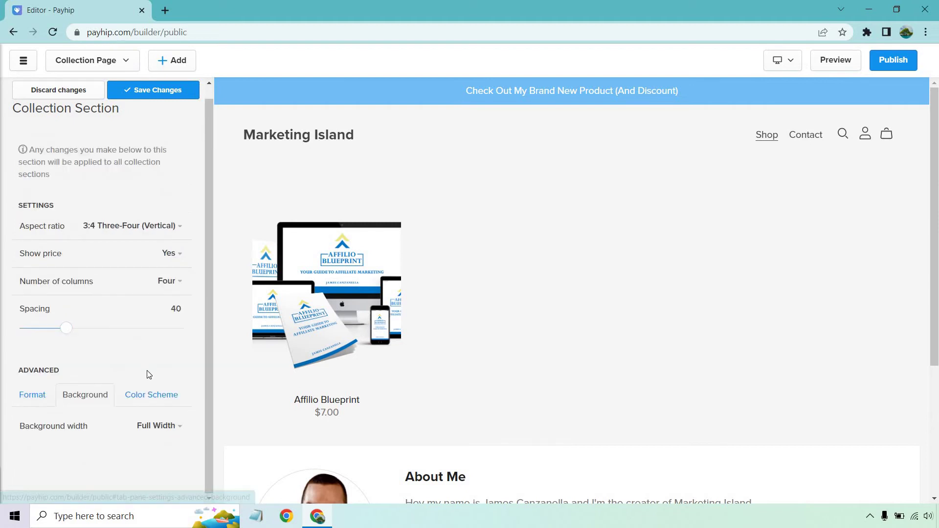
click(147, 396)
scroll(128, 323, down, 3)
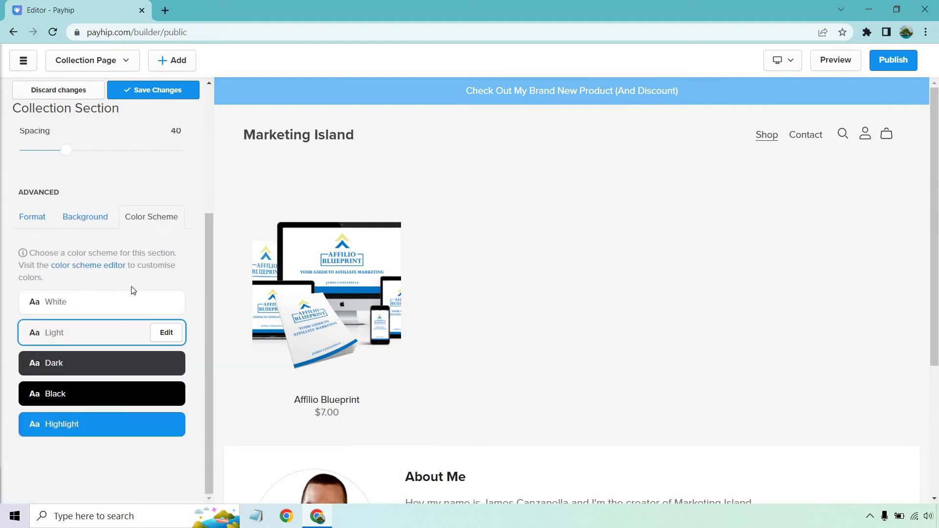
scroll(132, 289, up, 5)
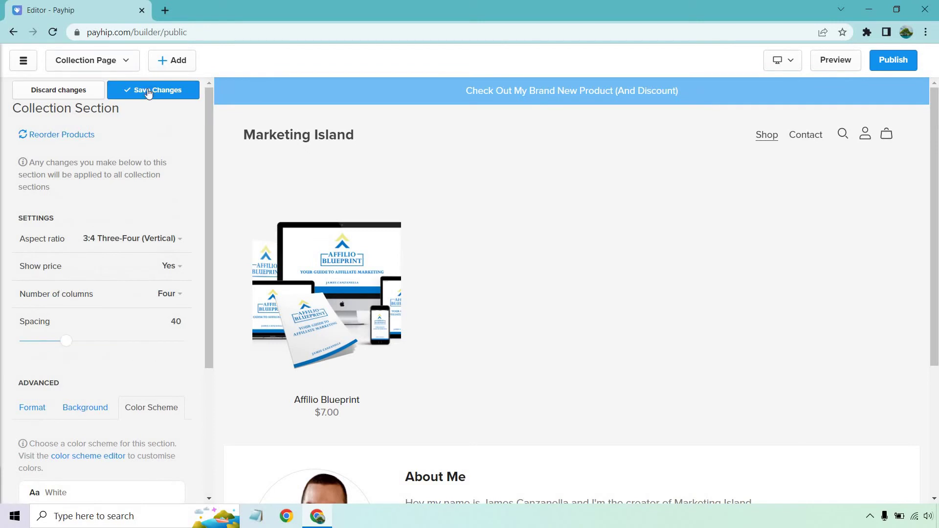
click(148, 89)
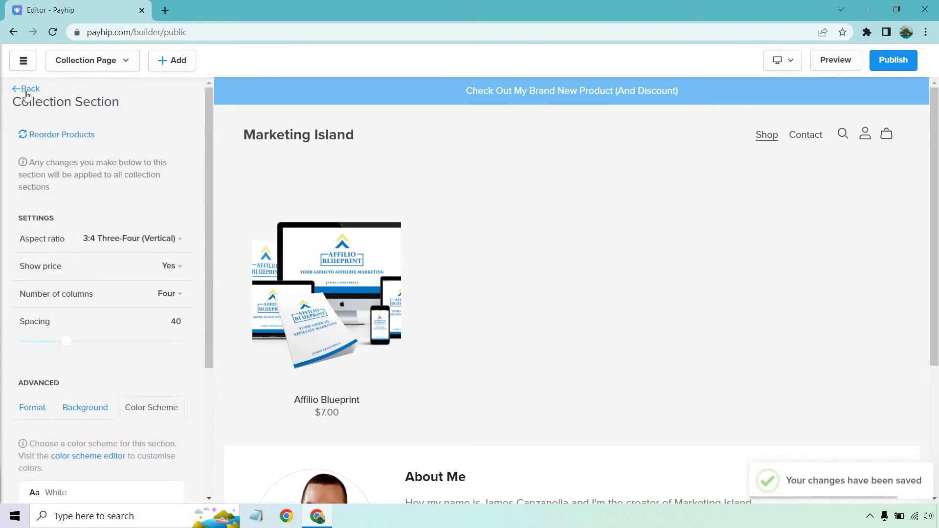
click(25, 89)
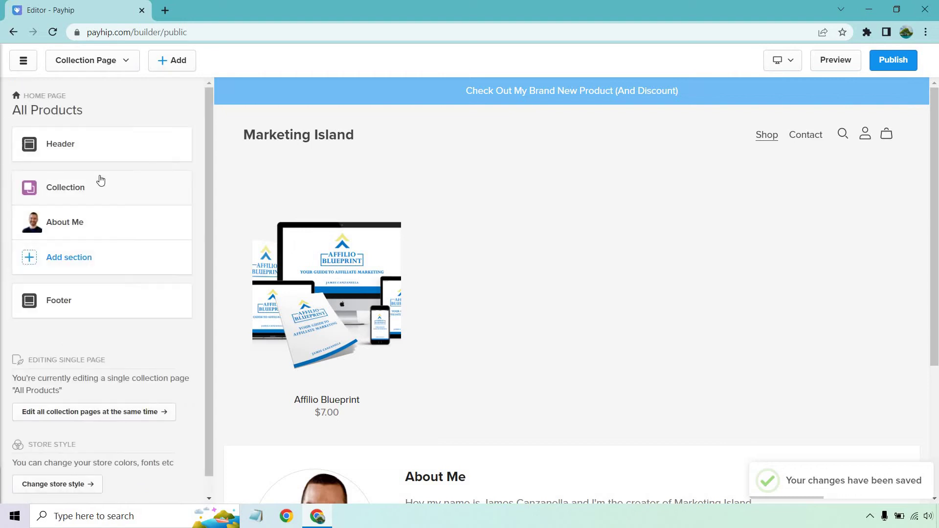
click(111, 229)
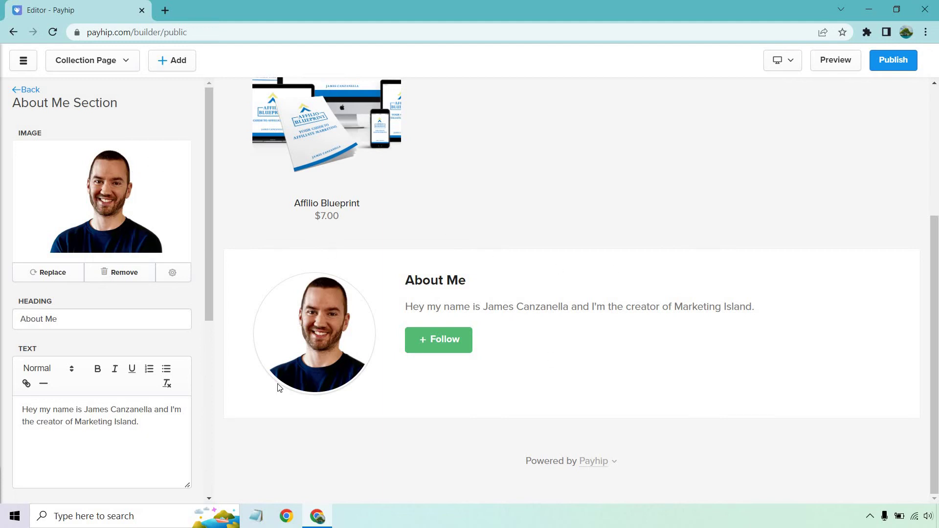
scroll(100, 297, down, 3)
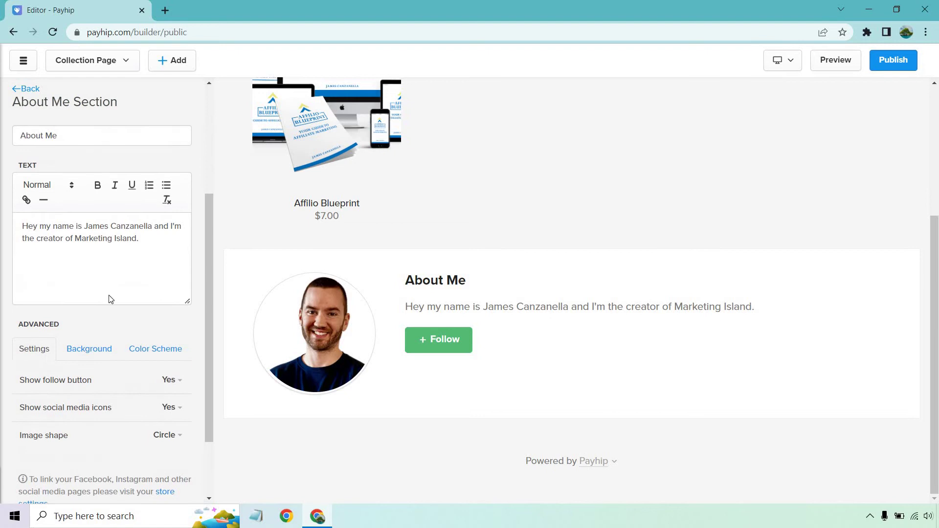
scroll(111, 296, up, 3)
click(36, 91)
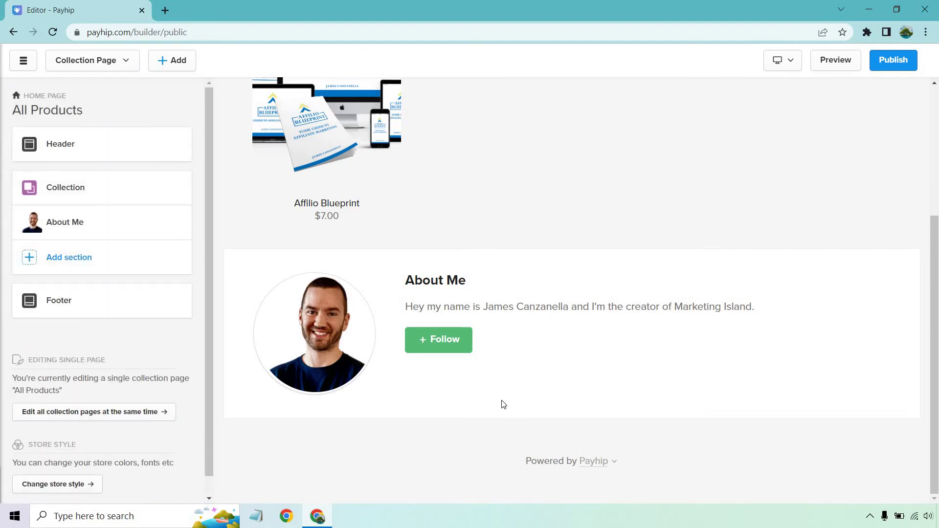
click(78, 296)
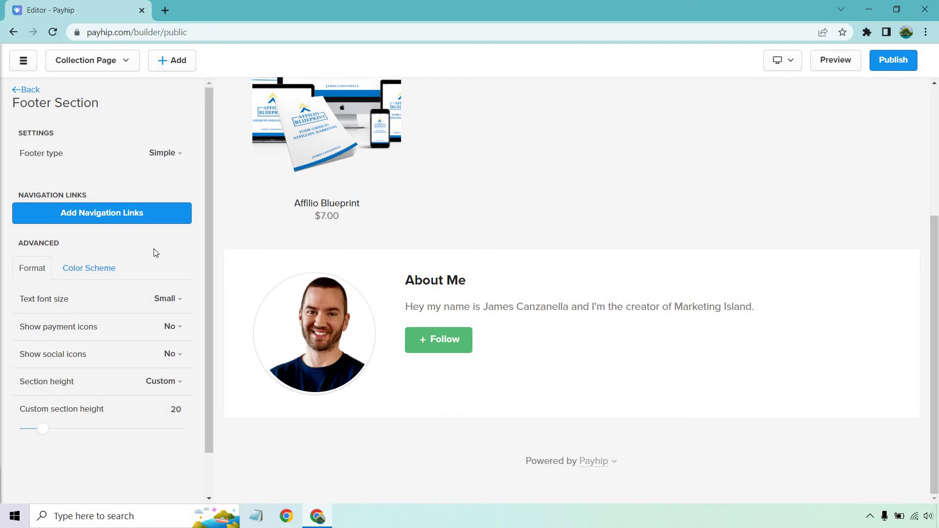
click(32, 93)
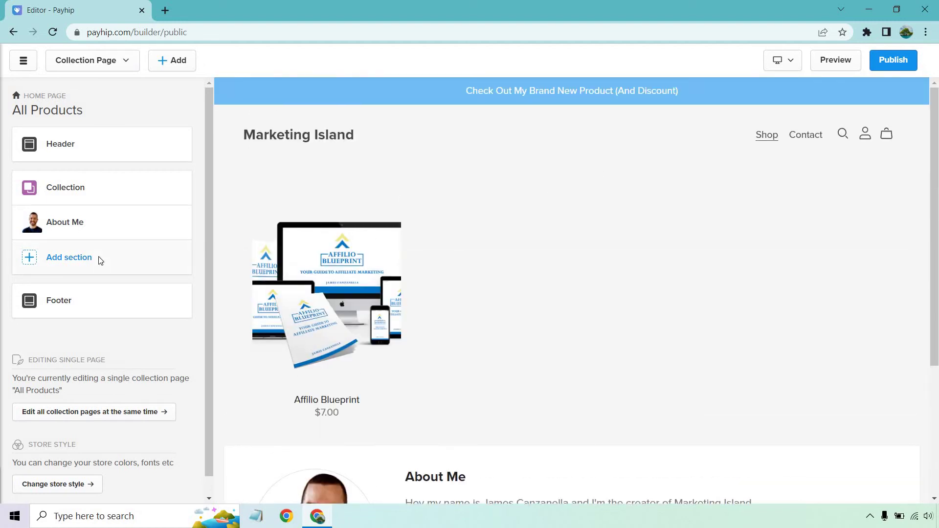
Preview the Gallery, Slideshow, List, Image, Text and Video section layouts in the section picker.
click(99, 256)
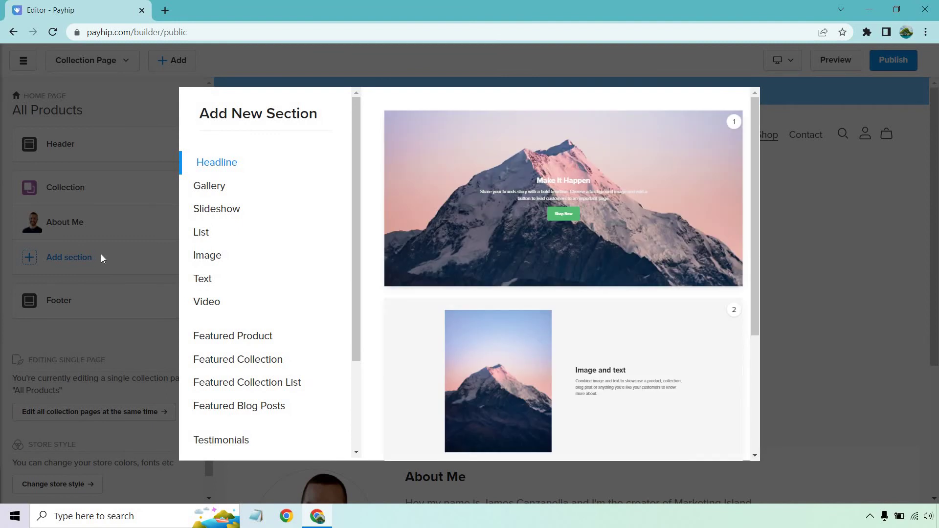
scroll(264, 192, down, 3)
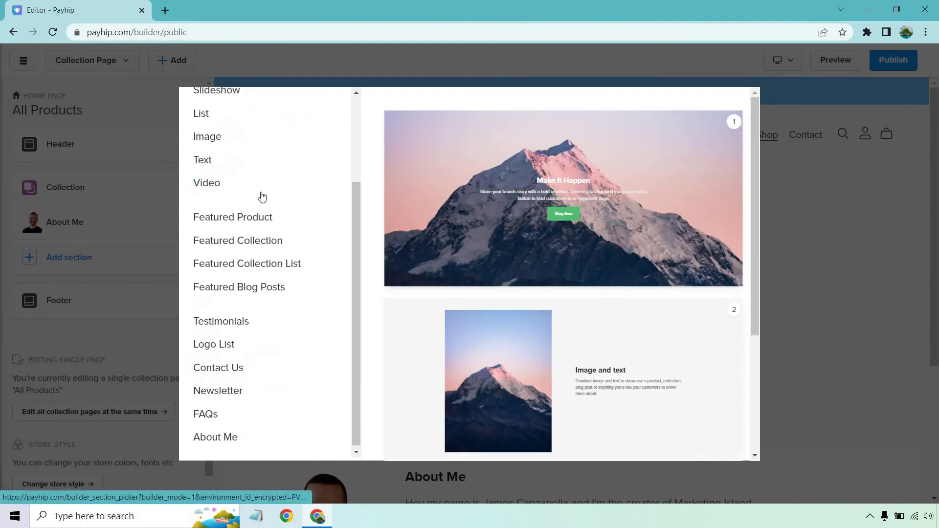
scroll(263, 196, up, 3)
click(227, 194)
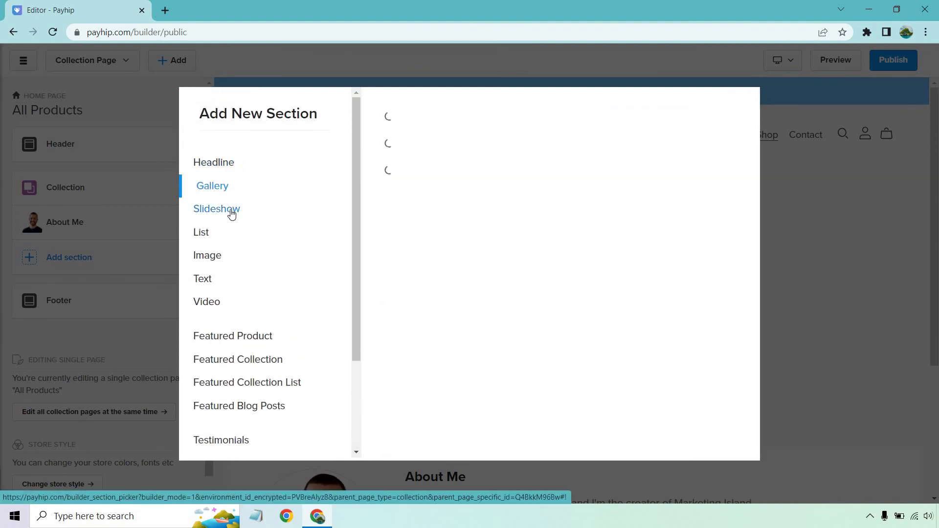
click(230, 211)
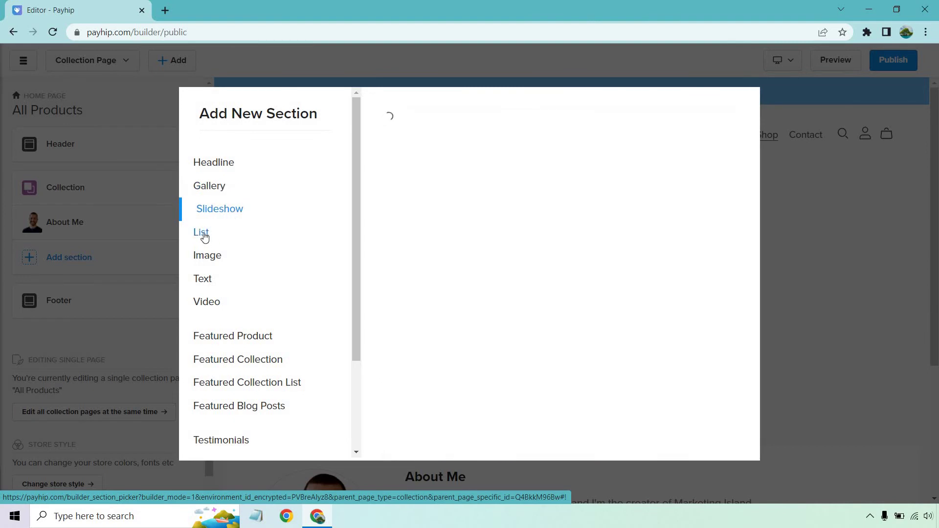
click(205, 236)
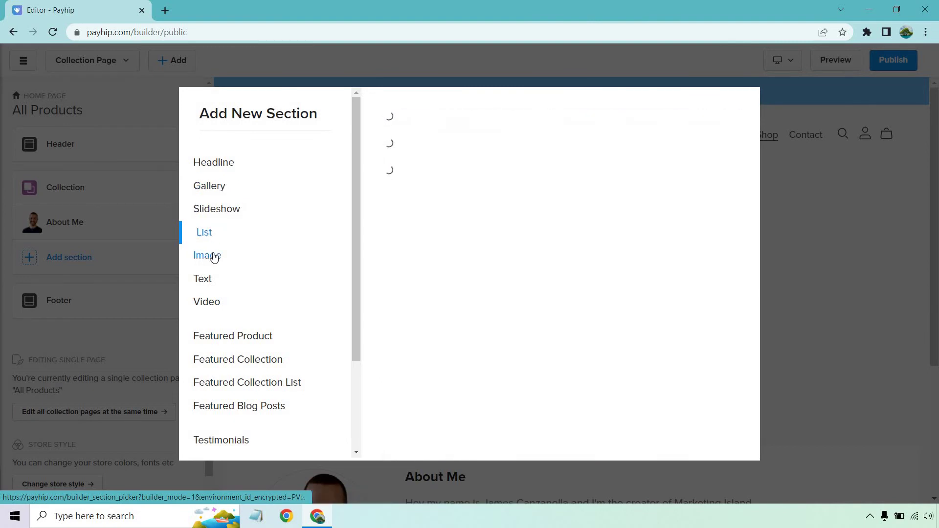
click(214, 257)
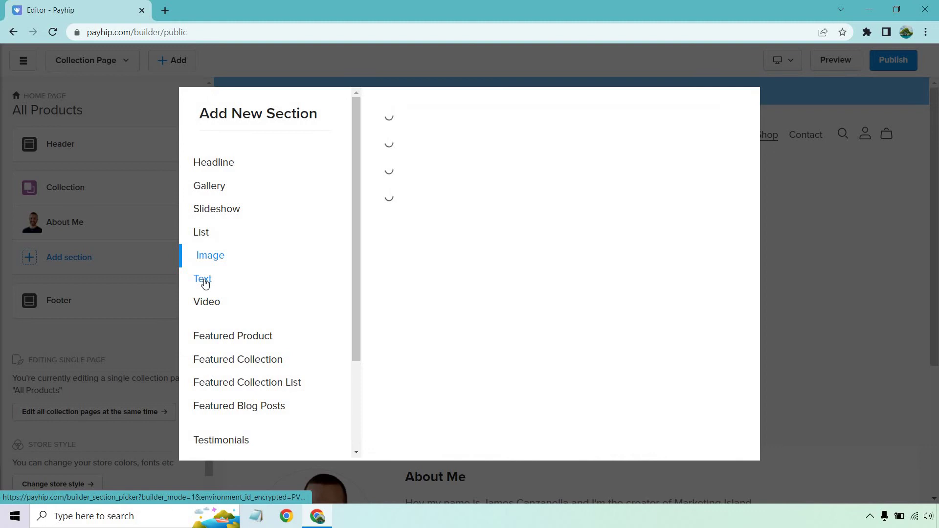
click(205, 286)
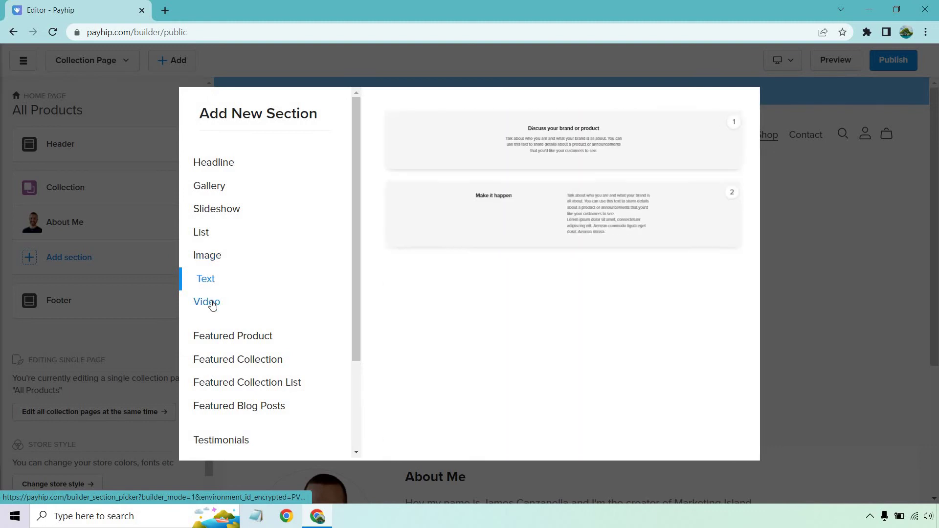
click(225, 296)
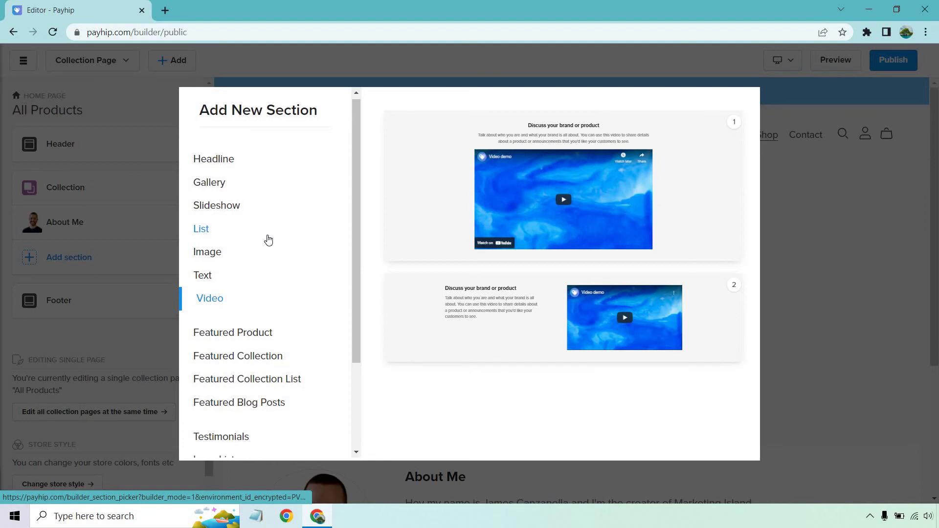
Preview the Testimonials, Newsletter, FAQs and About Me layouts, then close the picker without adding.
scroll(289, 240, down, 1)
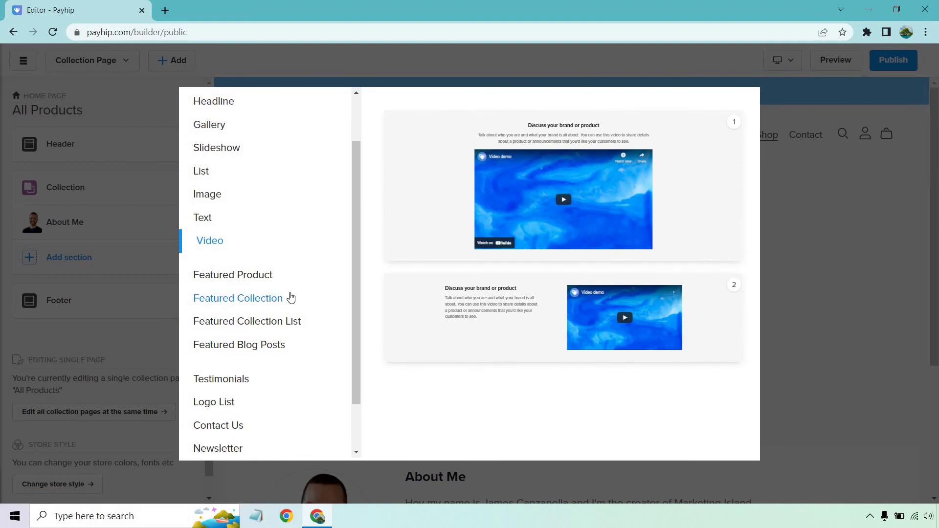
scroll(265, 306, down, 1)
click(250, 319)
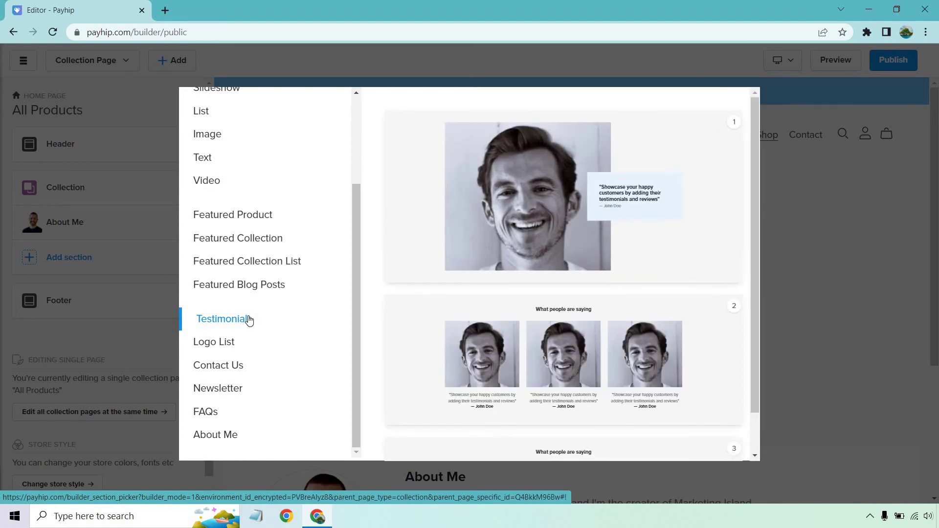
scroll(484, 251, down, 2)
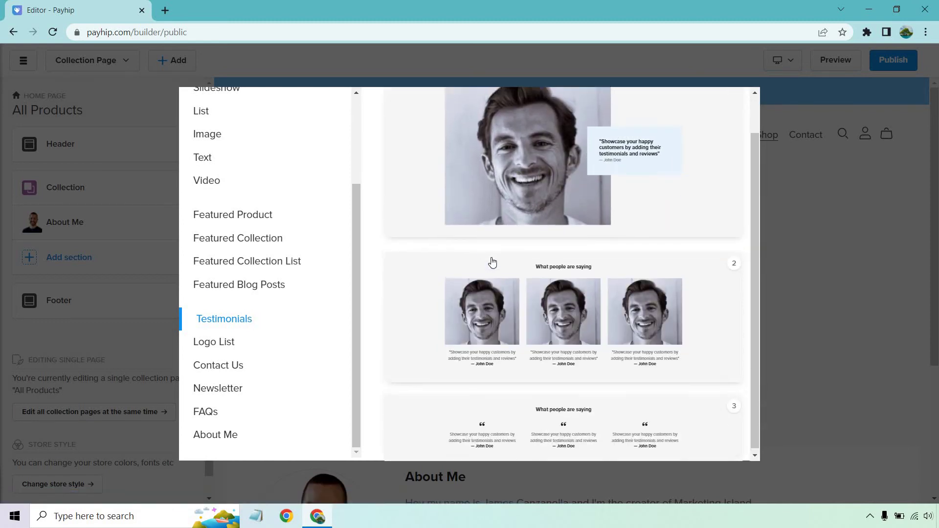
scroll(491, 262, up, 2)
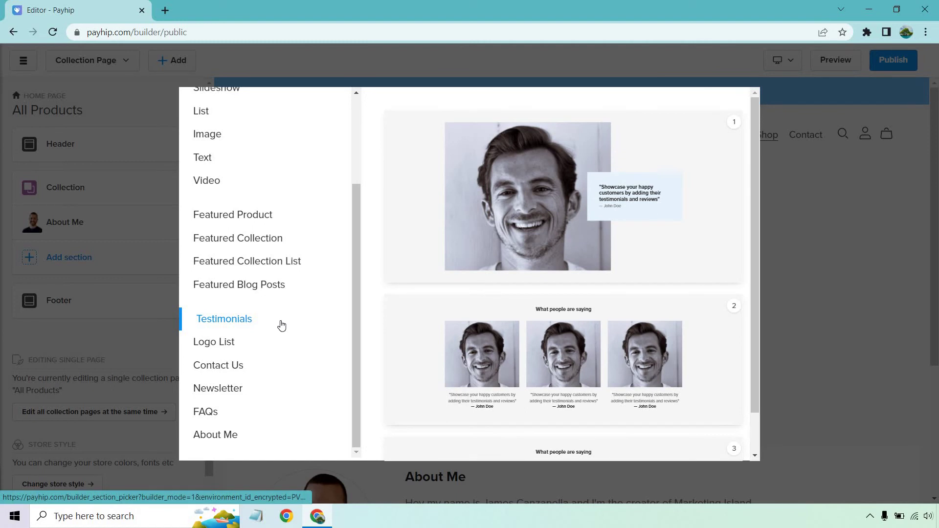
click(229, 388)
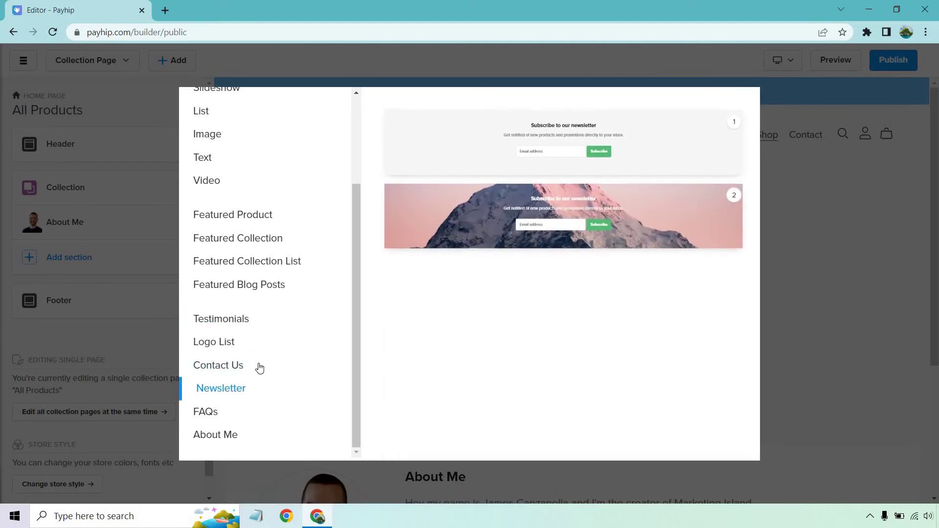
click(221, 412)
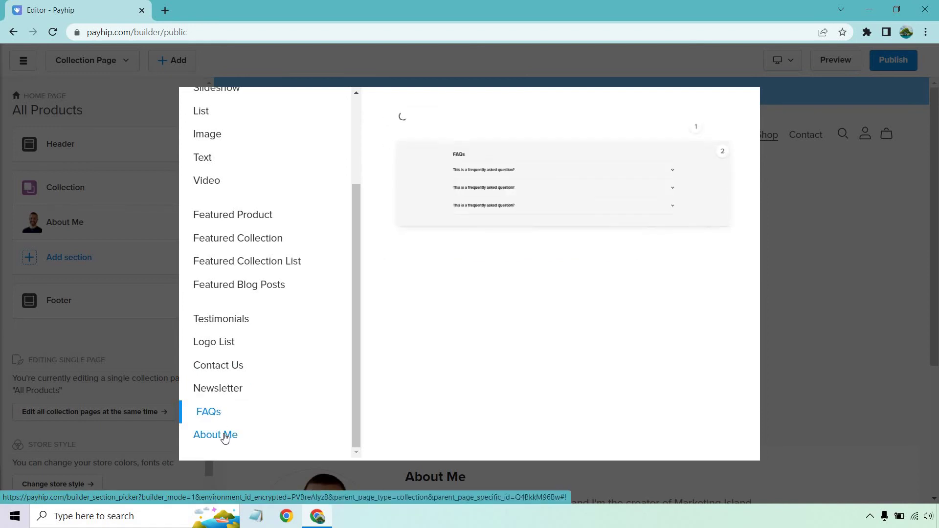
click(224, 436)
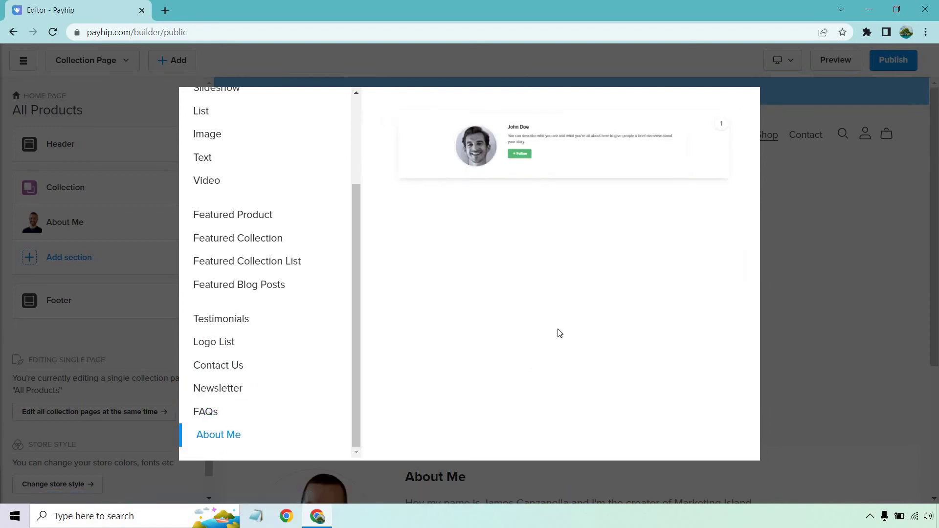
scroll(263, 292, up, 3)
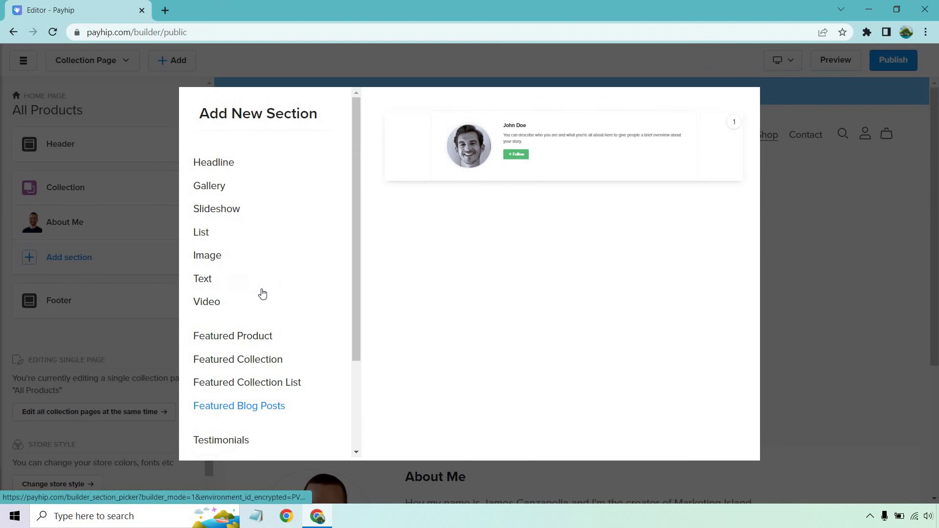
click(835, 243)
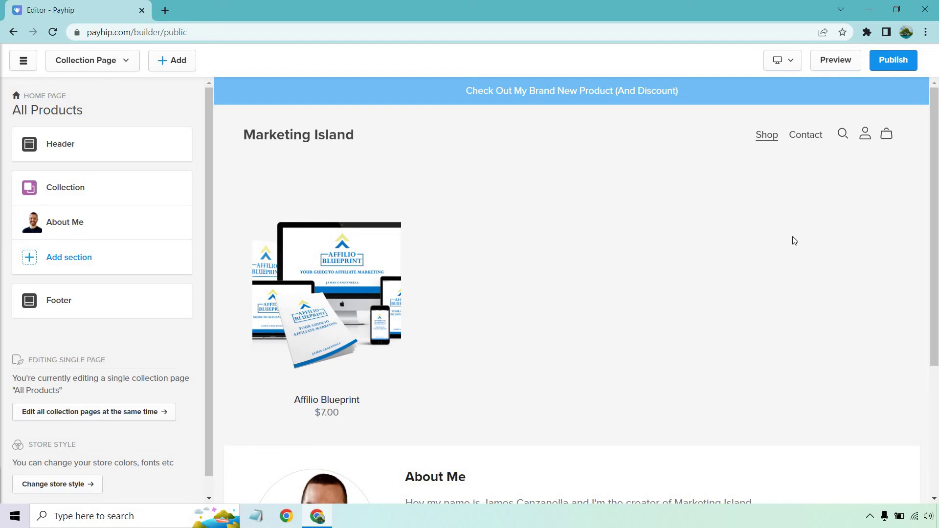
Publish the store and visit the live Marketing Island storefront.
click(895, 59)
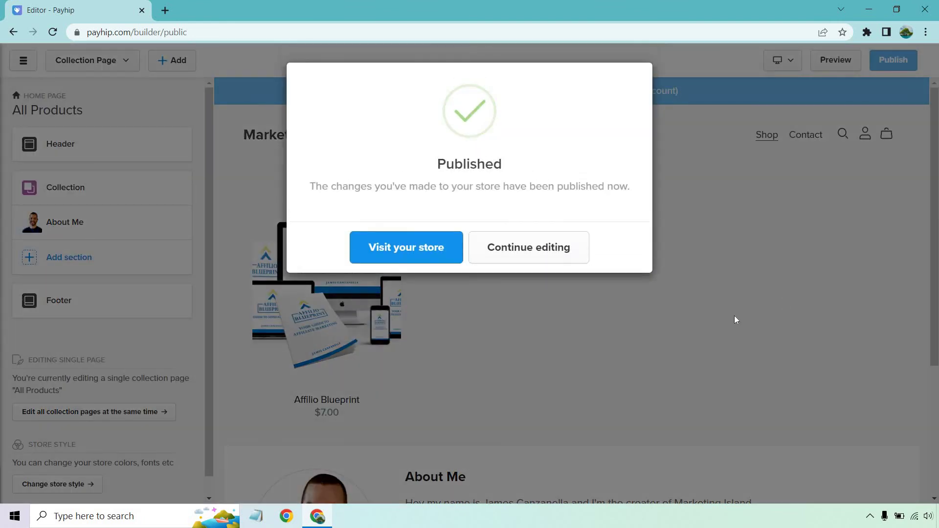
click(419, 237)
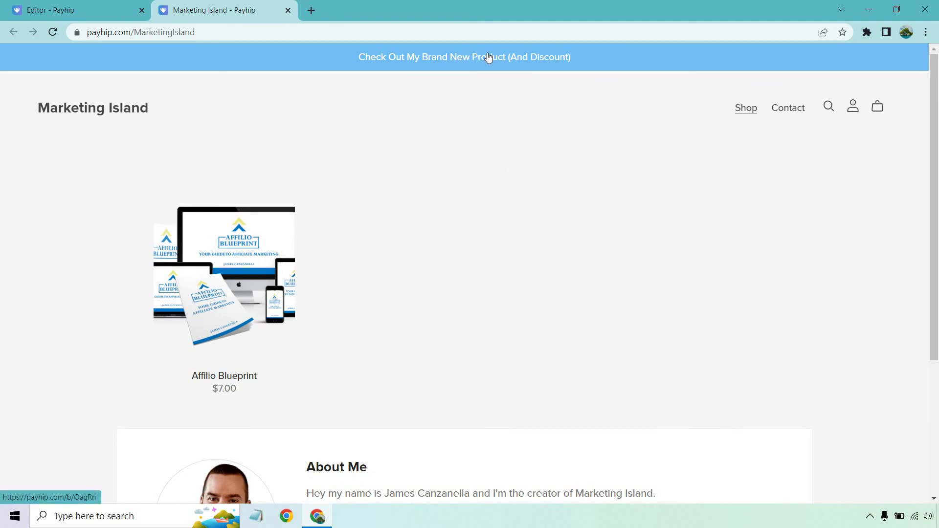
Open the $7.00 Affilio Blueprint product page from the live storefront and scroll through it.
scroll(606, 201, down, 3)
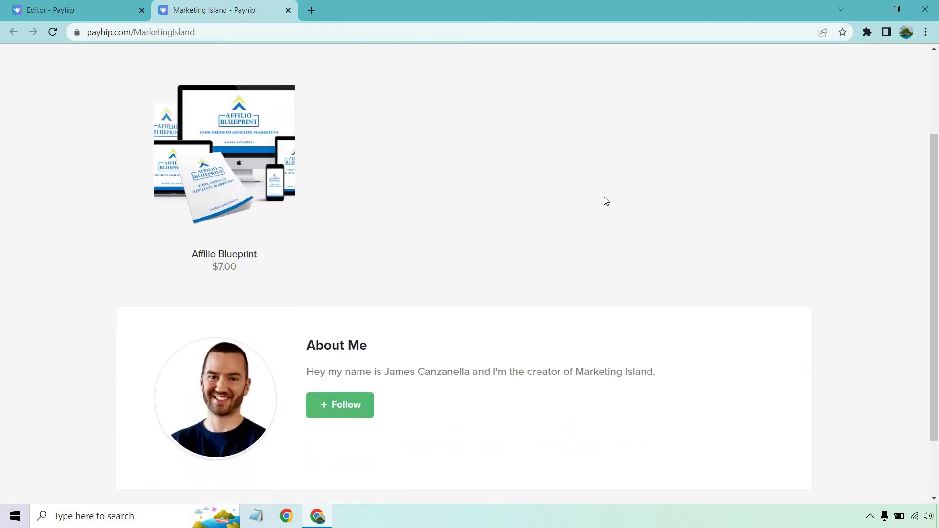
scroll(606, 201, up, 3)
click(238, 277)
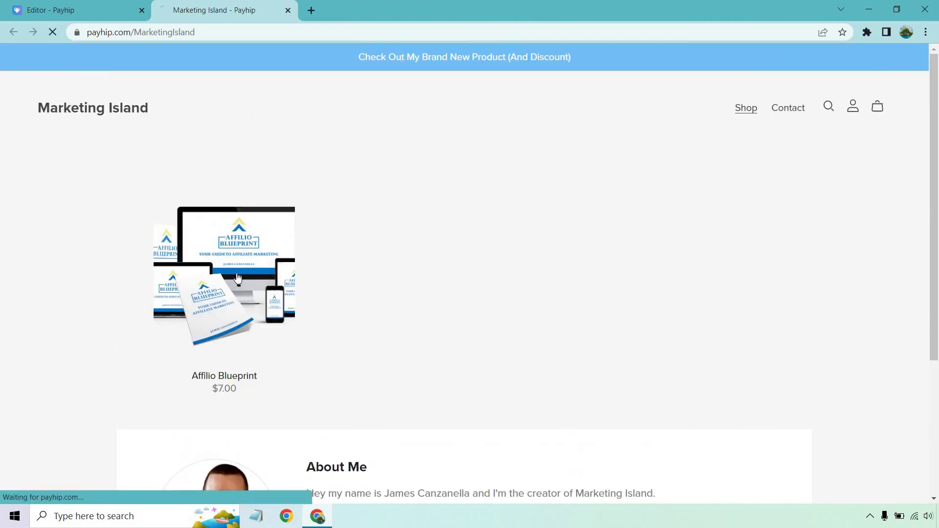
scroll(853, 293, down, 1)
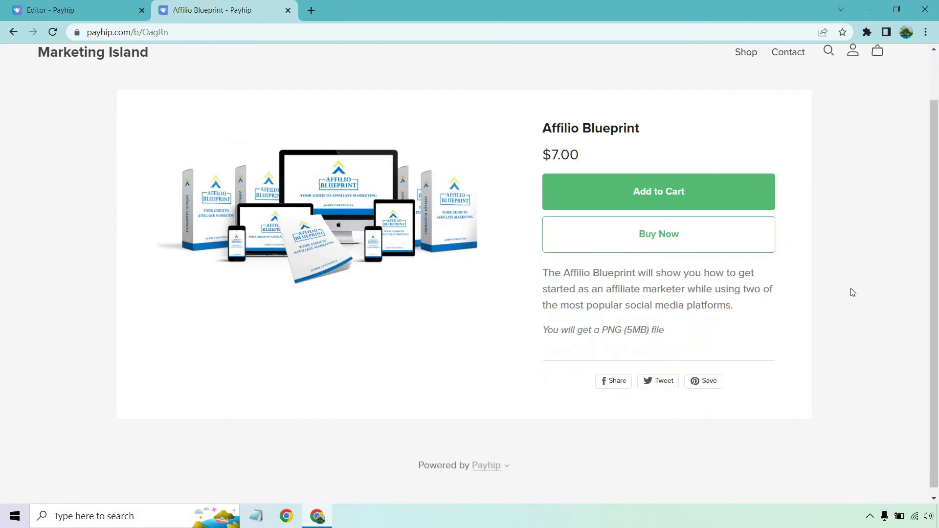
scroll(853, 293, up, 1)
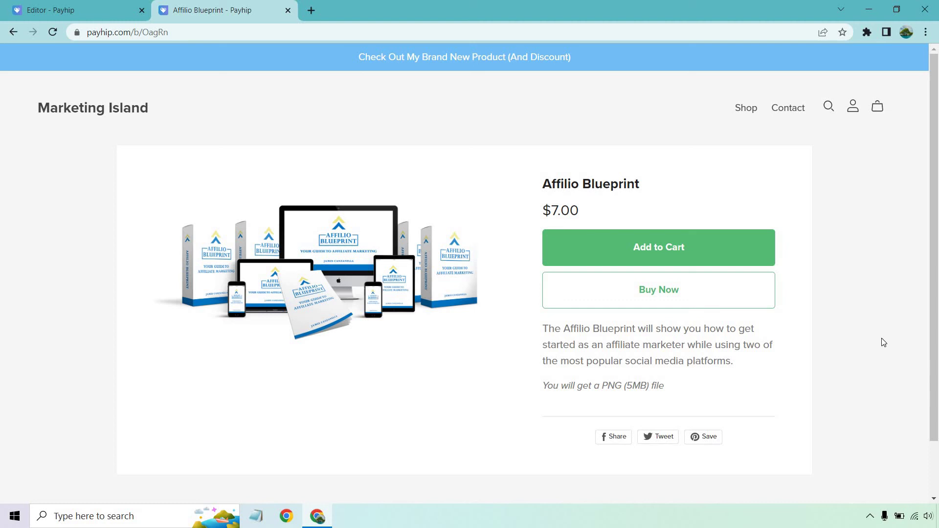
Add Affilio Blueprint to the cart, close the cart drawer, and proceed to the $7.00 checkout.
click(656, 252)
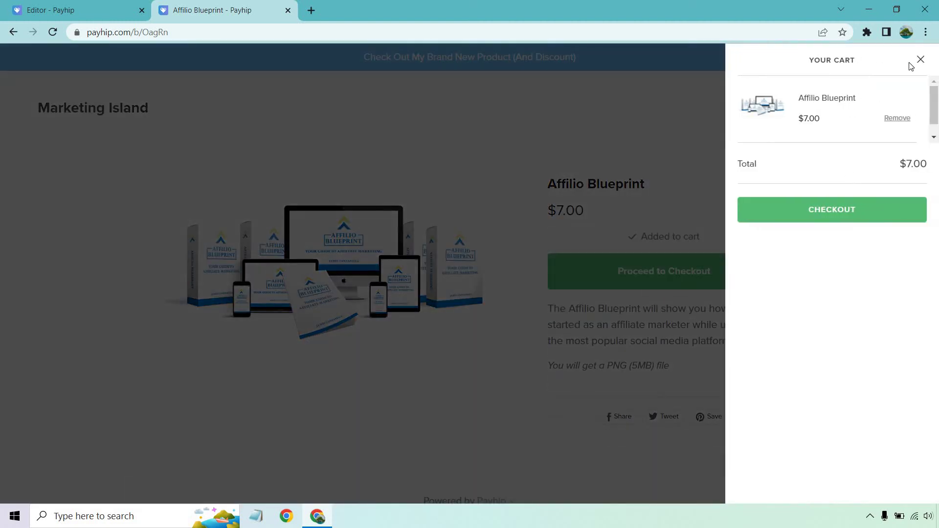
click(923, 59)
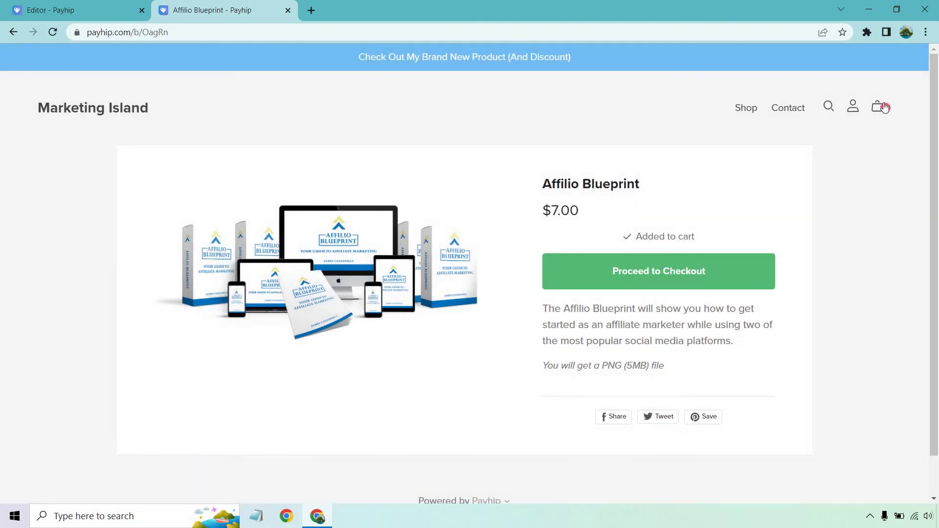
click(714, 273)
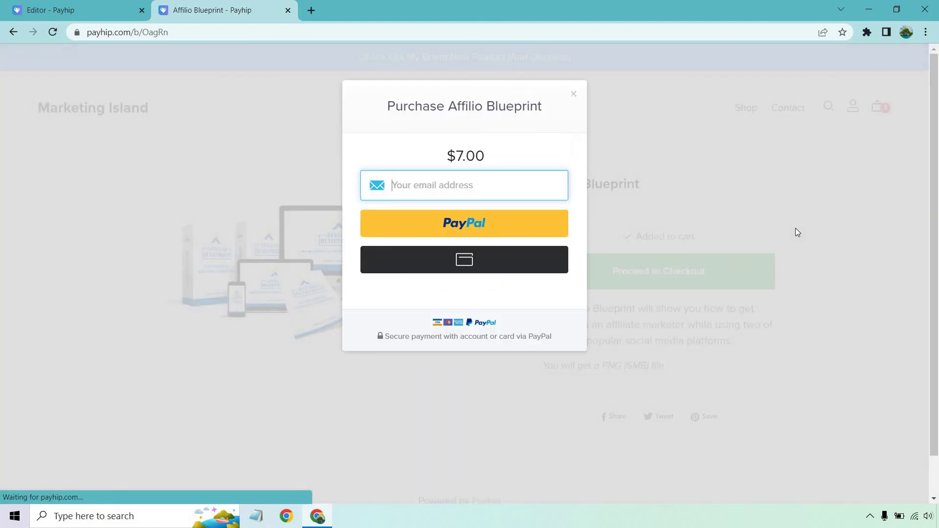